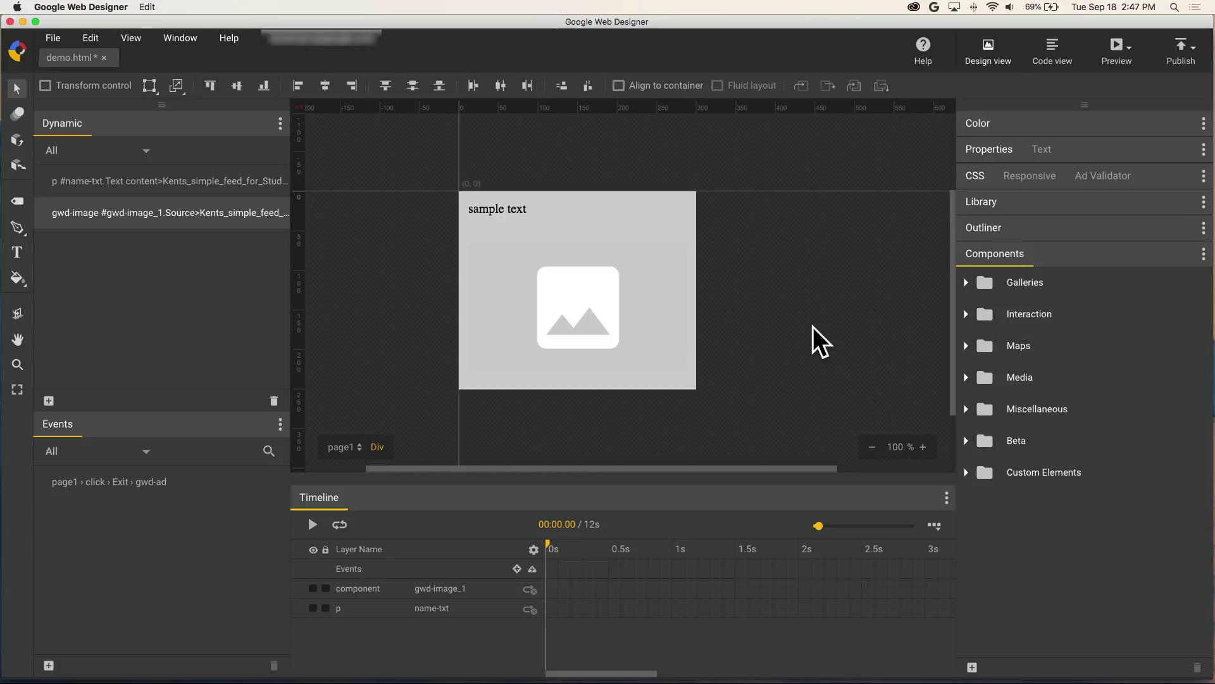
Step: Refresh the Studio creative preview so it shows Product 0 Name - Comics
{"action": "key", "text": "super+Tab"}
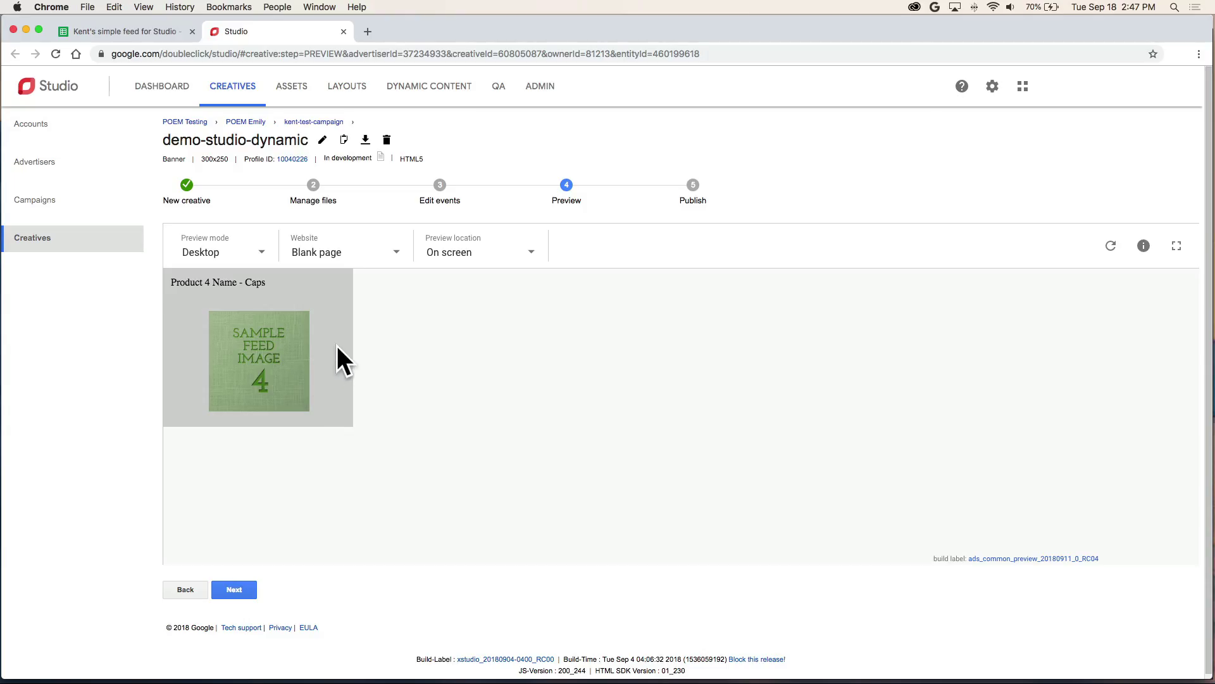
{"action": "left_click", "coordinate": [1111, 249]}
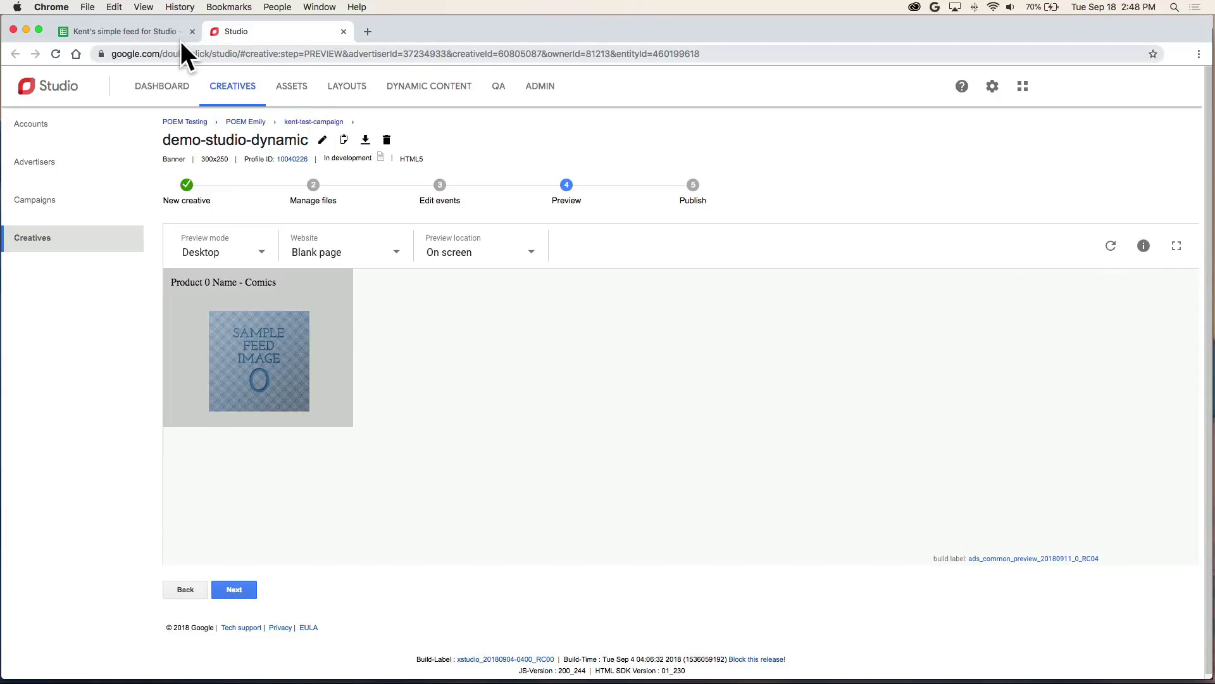
{"action": "left_click", "coordinate": [159, 30]}
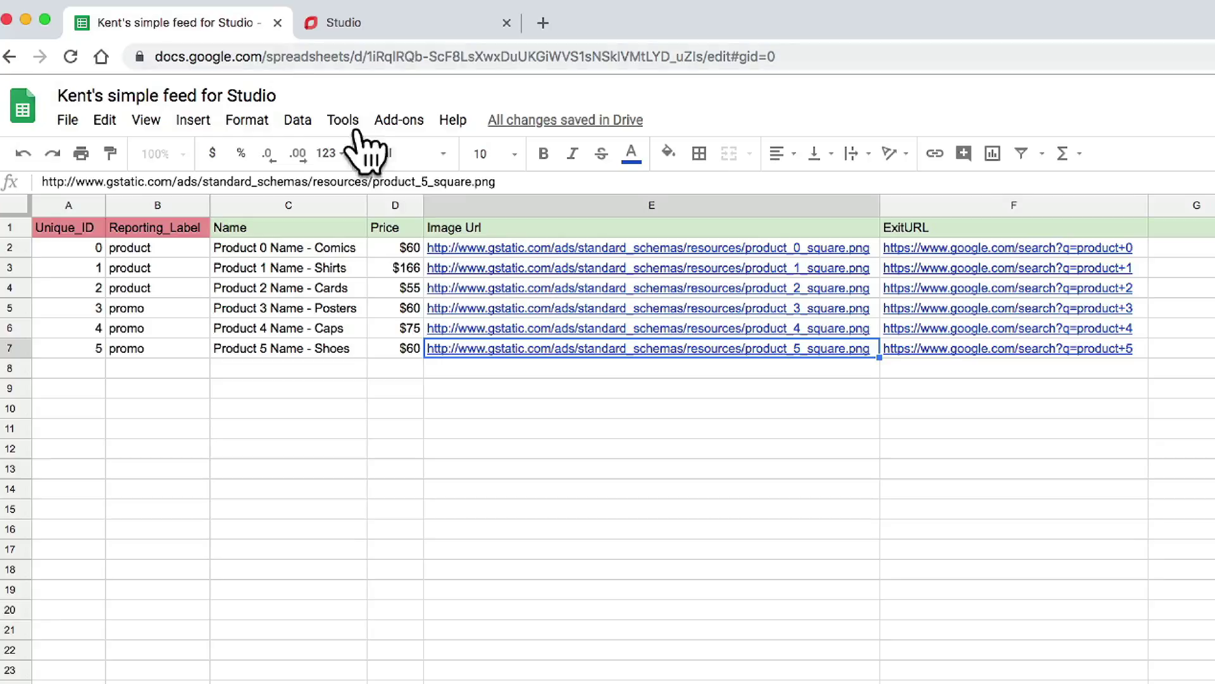
Step: Check product 0's name, image URL and exit URL in feed cells C2, E2 and F2
{"action": "left_click", "coordinate": [22, 247]}
{"action": "left_click", "coordinate": [314, 248]}
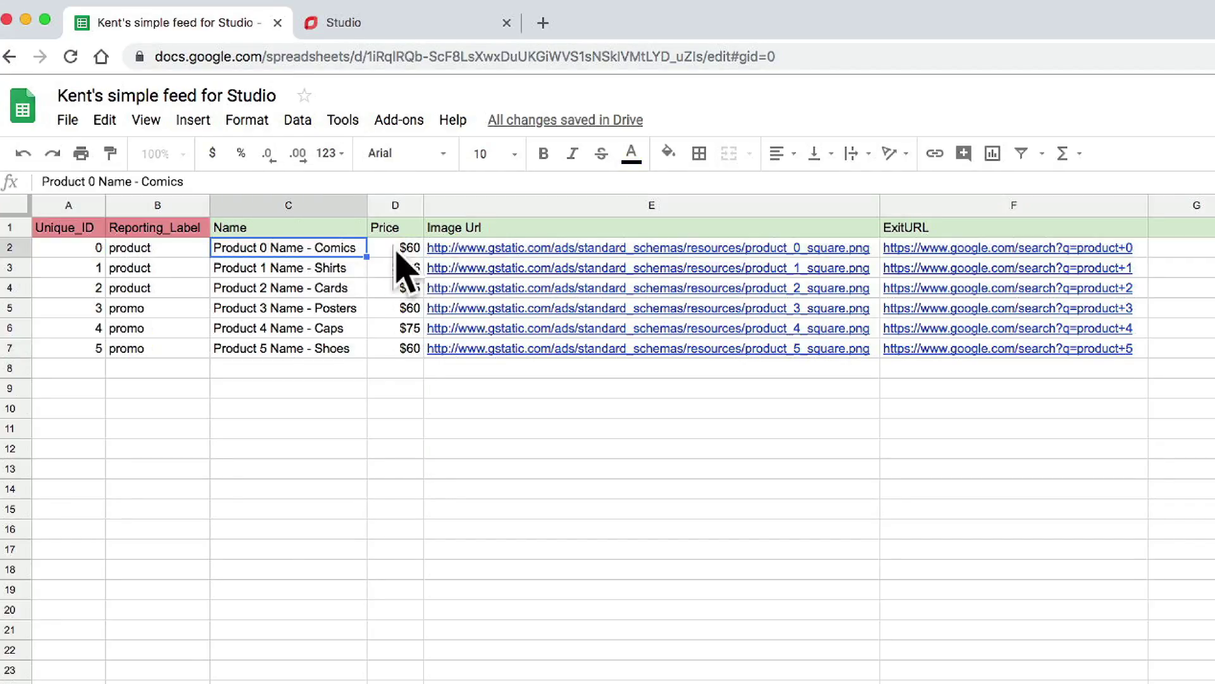
{"action": "left_click", "coordinate": [500, 249]}
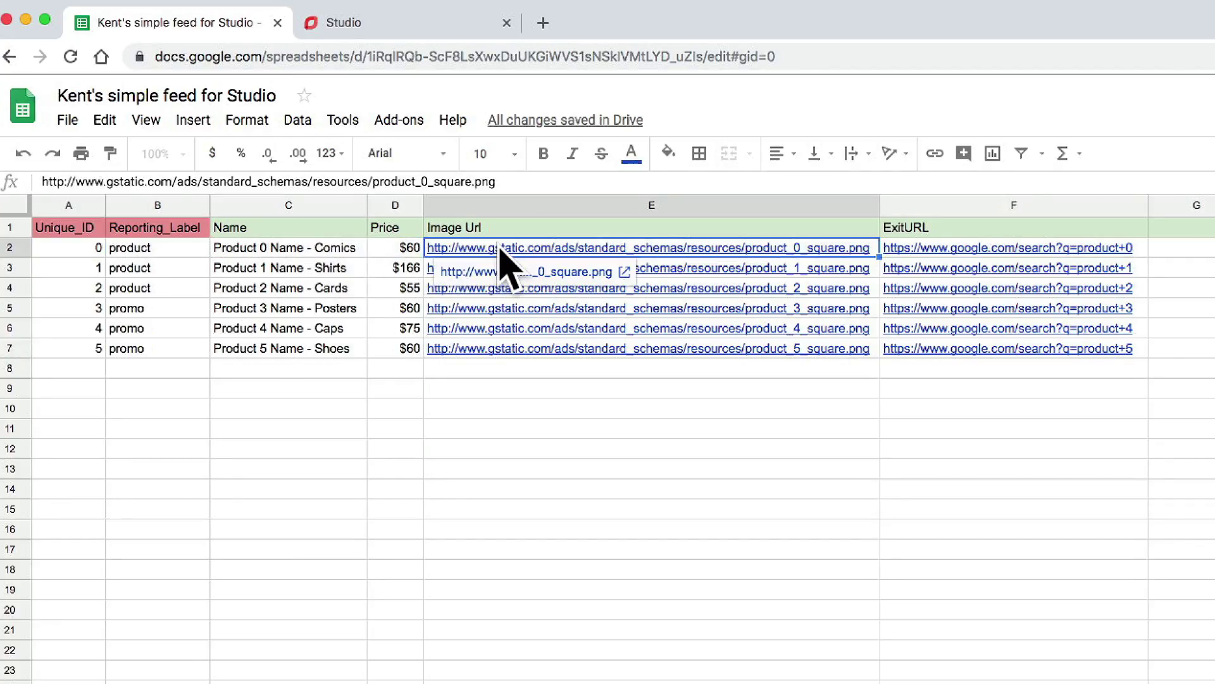
{"action": "left_click", "coordinate": [958, 248]}
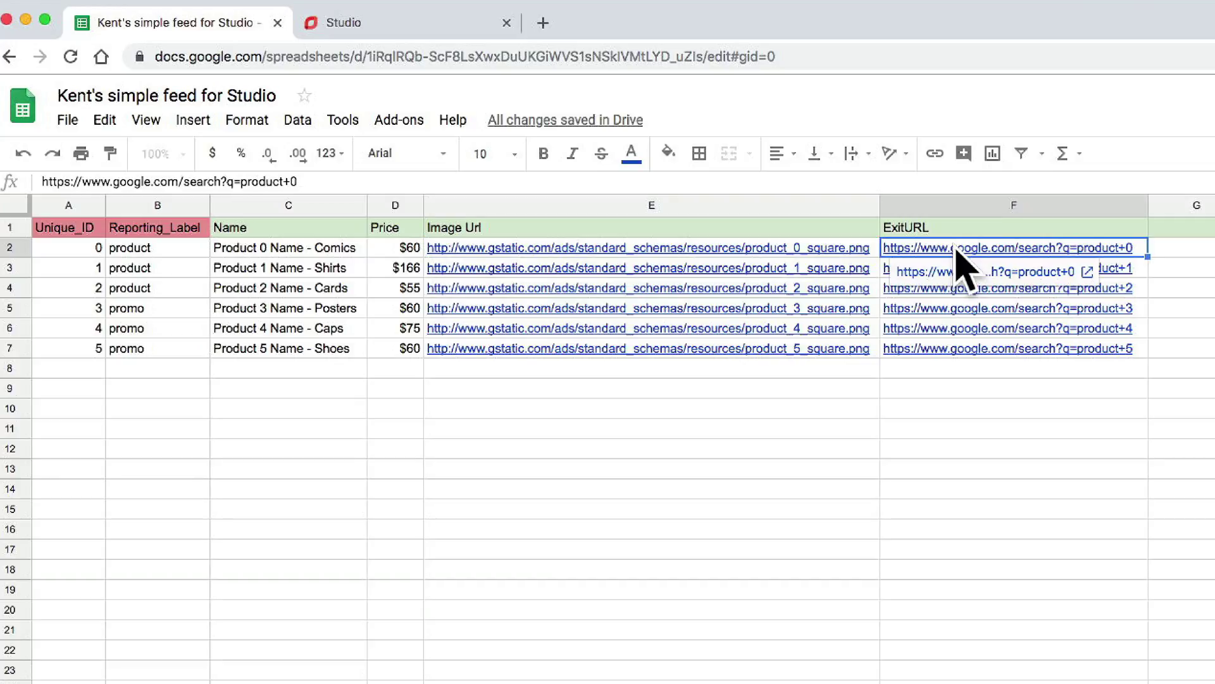
Step: Tap the Studio preview ad, confirm it opens Google's home page, then close that tab
{"action": "left_click", "coordinate": [442, 34]}
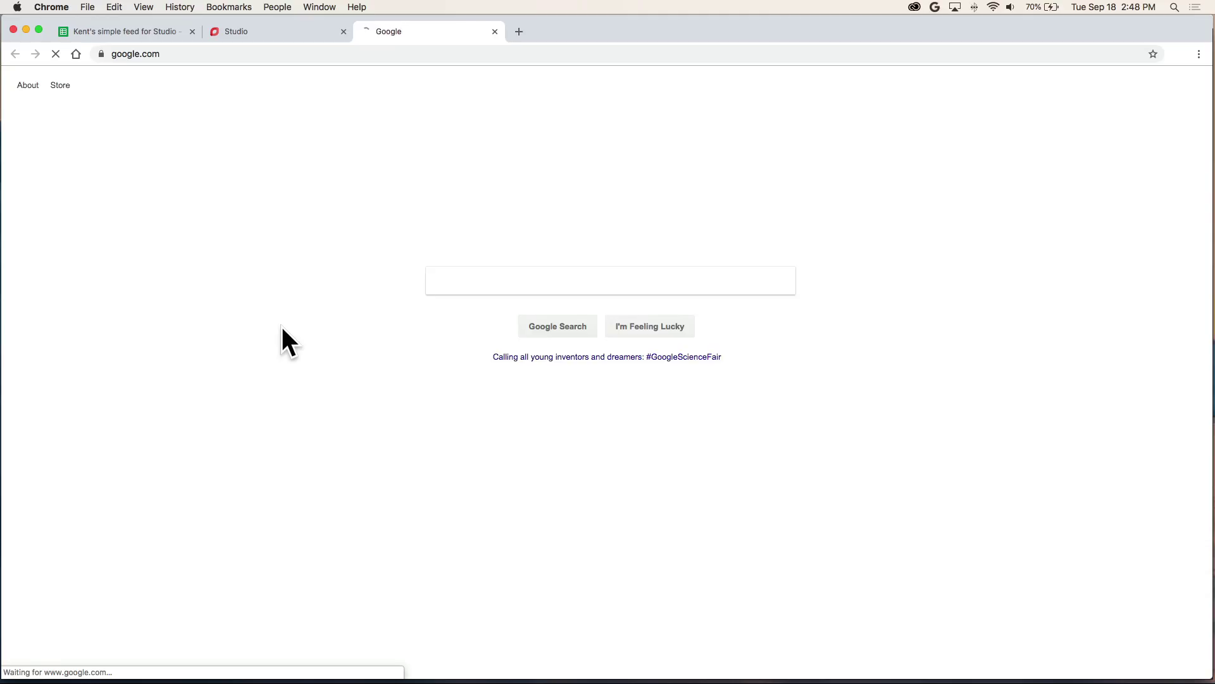
{"action": "left_click", "coordinate": [514, 472]}
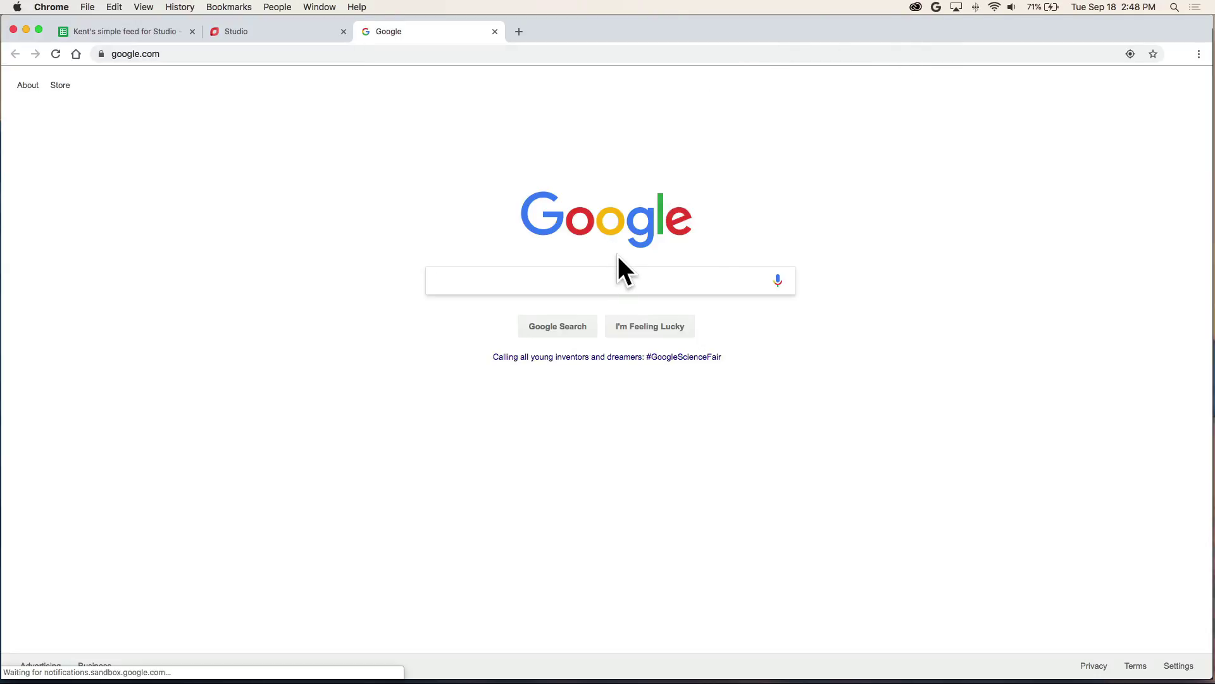
{"action": "left_click", "coordinate": [495, 33]}
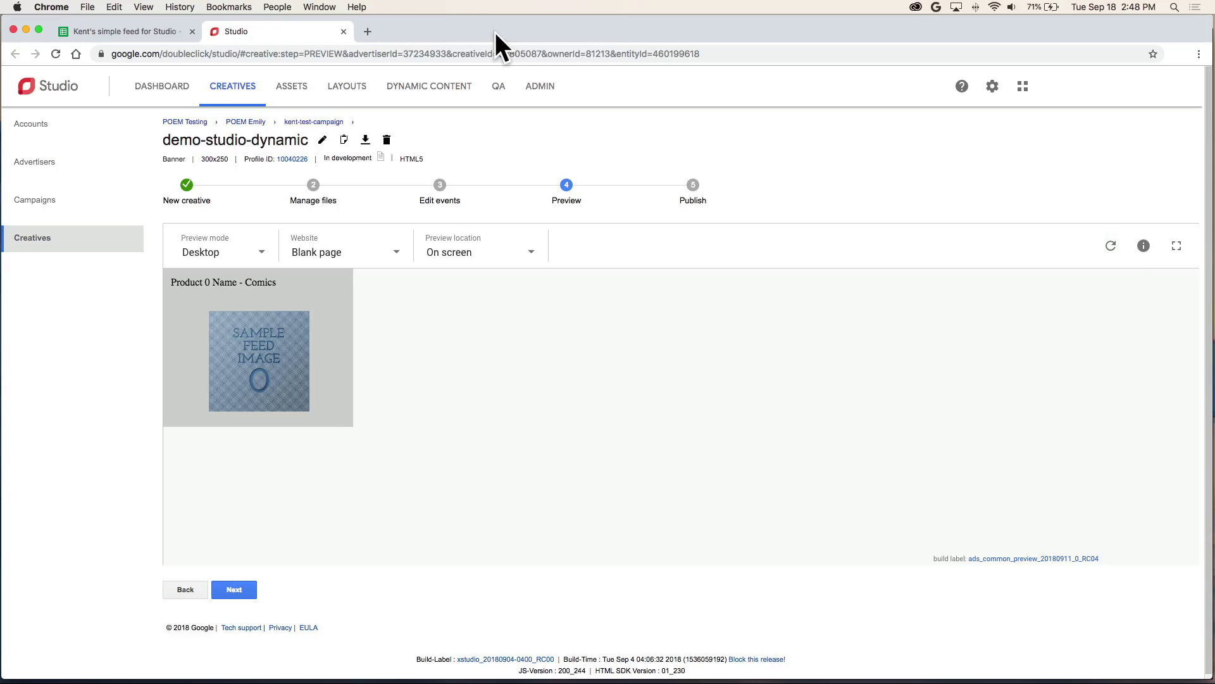
{"action": "key", "text": "super+Tab"}
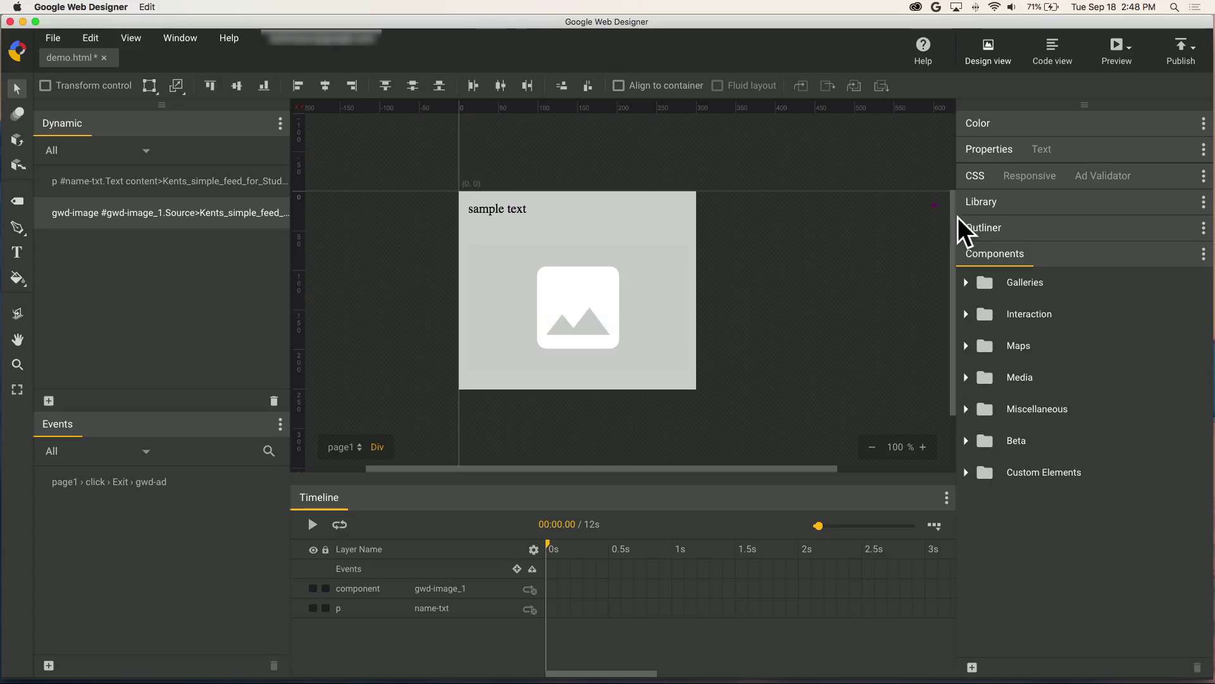
Step: Delete page1's click Exit event and drop a Tap Area component onto the ad
{"action": "left_click", "coordinate": [207, 490]}
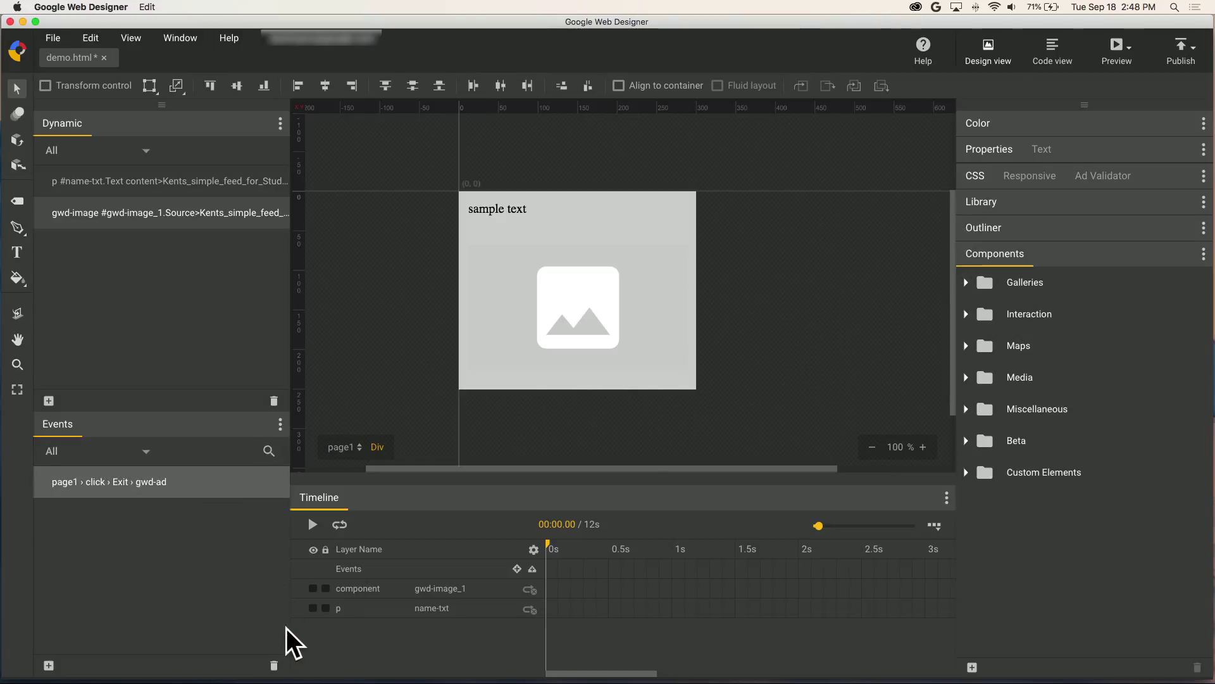
{"action": "left_click", "coordinate": [275, 666]}
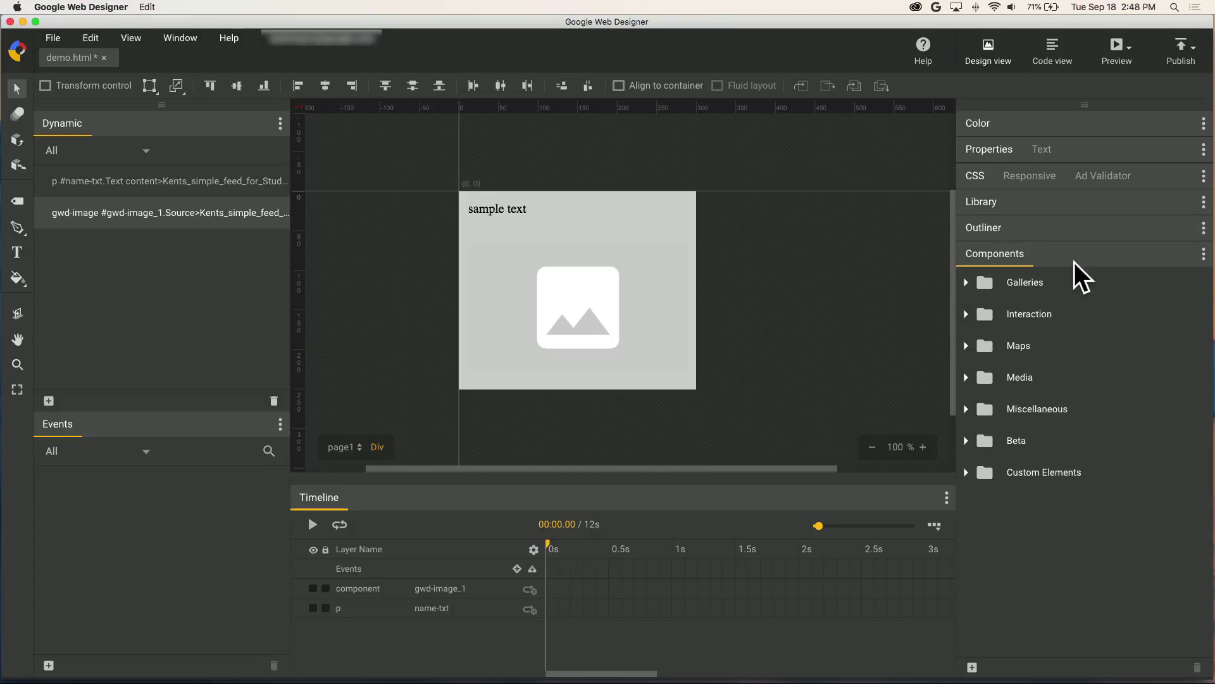
{"action": "left_click", "coordinate": [968, 315]}
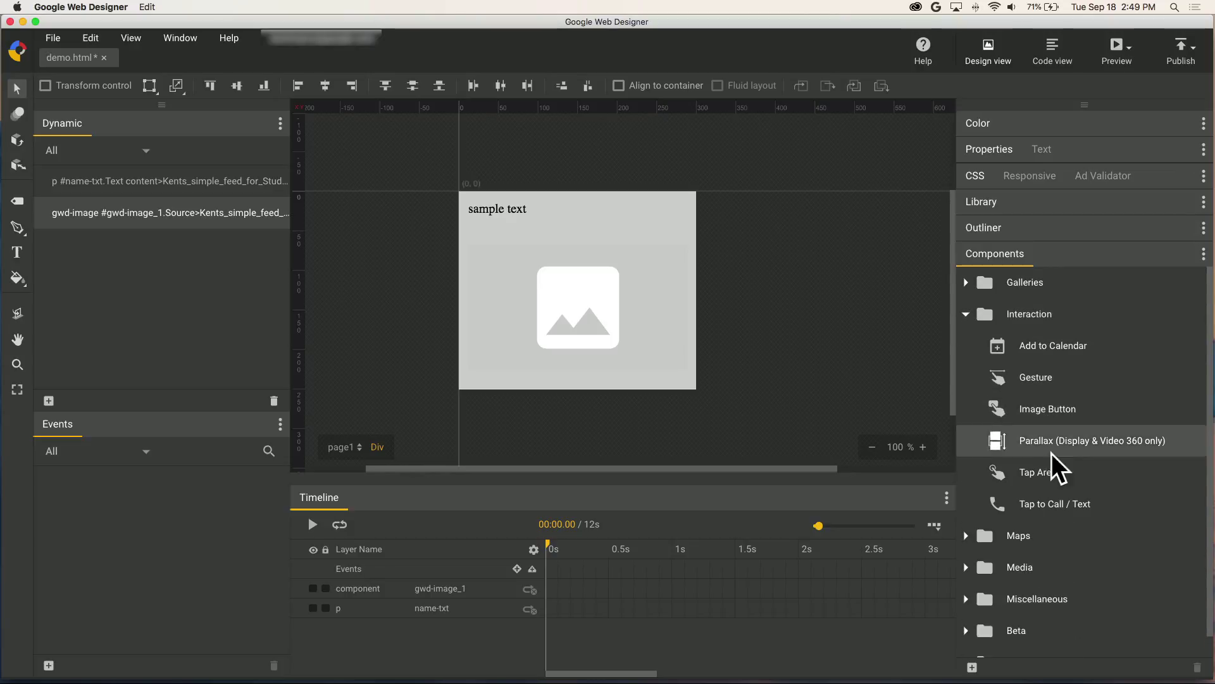
{"action": "left_click_drag", "start_coordinate": [1001, 474], "coordinate": [439, 174]}
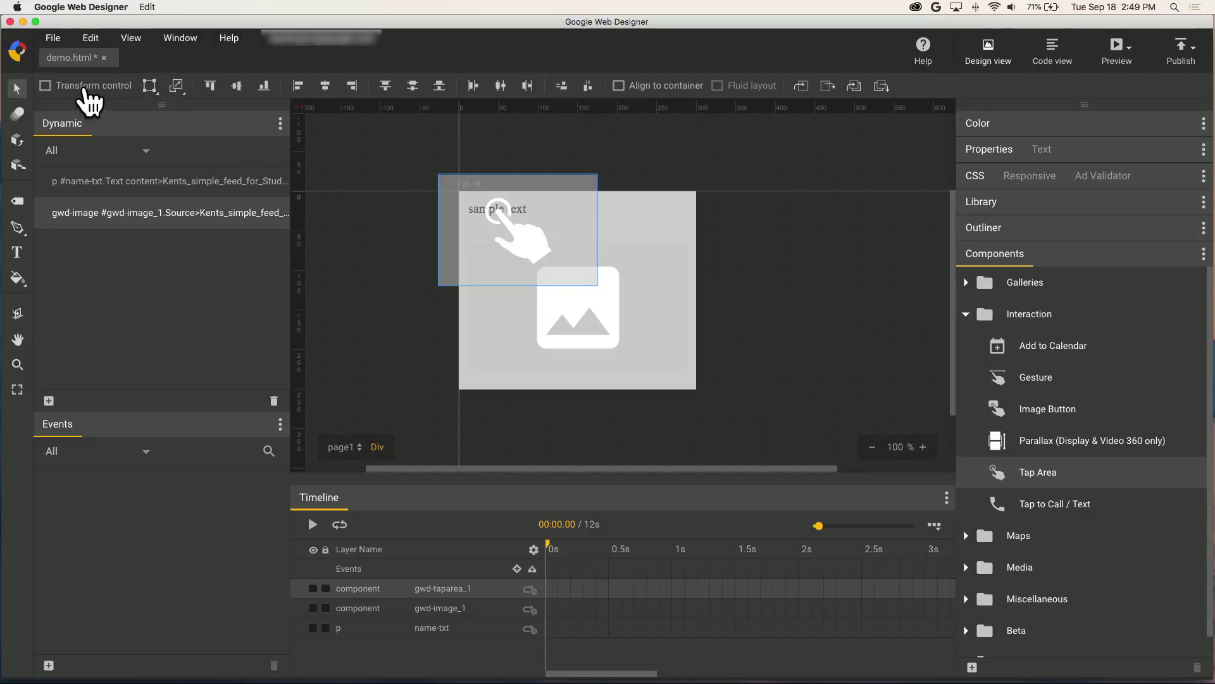
Step: Enlarge the tap area with the Transform tool so it covers the whole ad
{"action": "left_click", "coordinate": [86, 90]}
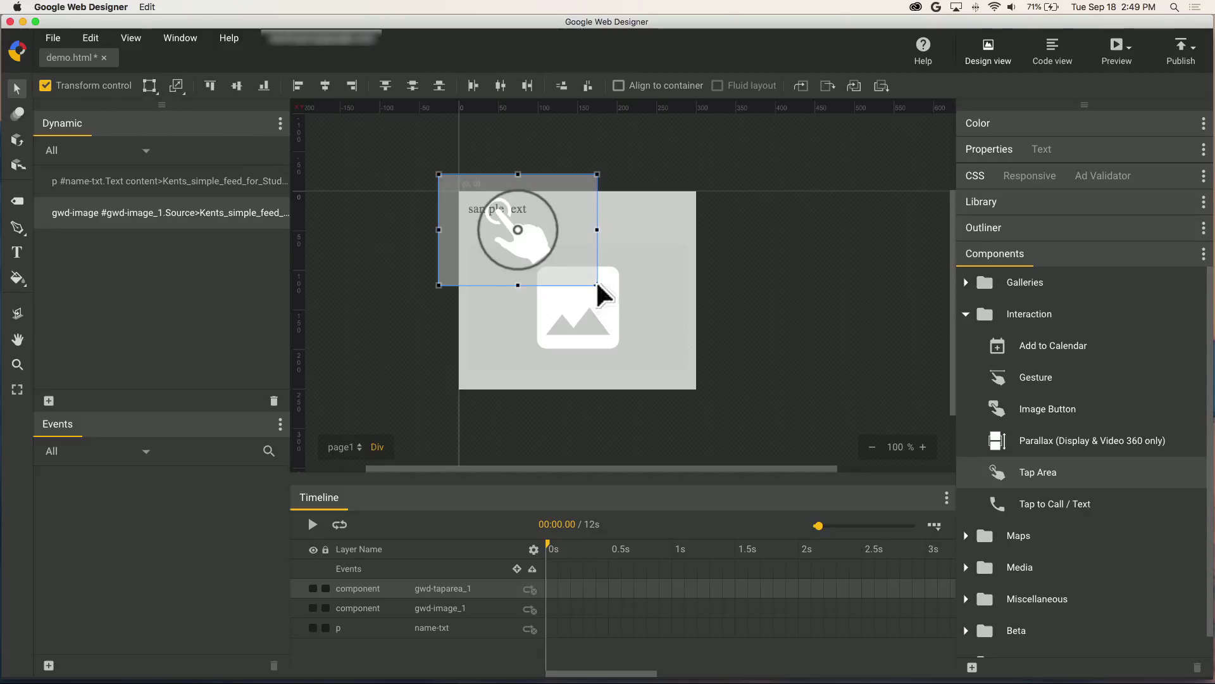
{"action": "left_click_drag", "start_coordinate": [598, 285], "coordinate": [713, 404]}
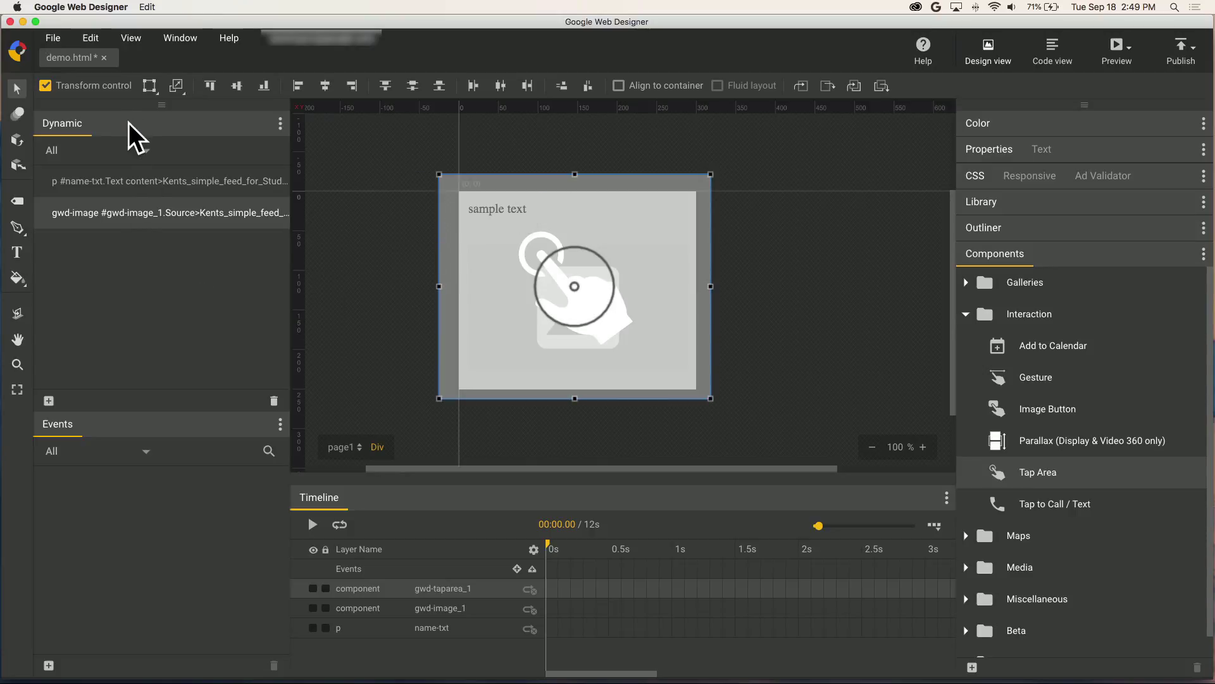
{"action": "left_click", "coordinate": [49, 400]}
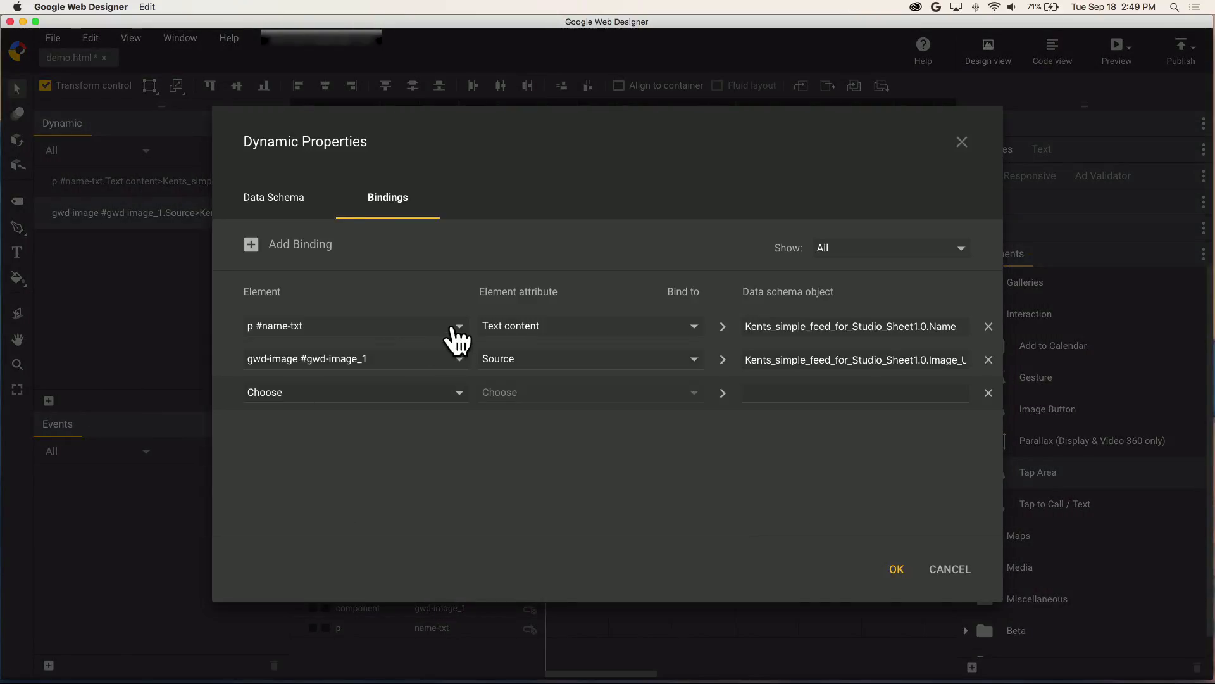
Step: Add a binding row targeting the tap area's Exit override URL
{"action": "left_click", "coordinate": [460, 394]}
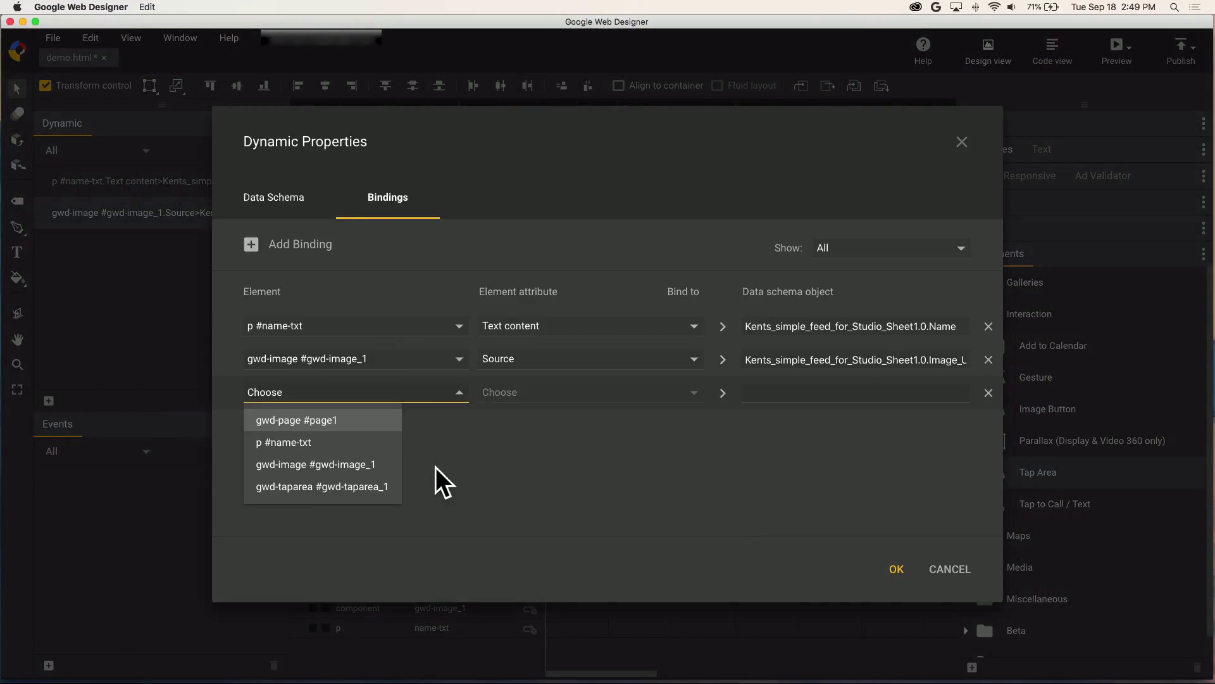
{"action": "left_click", "coordinate": [361, 487]}
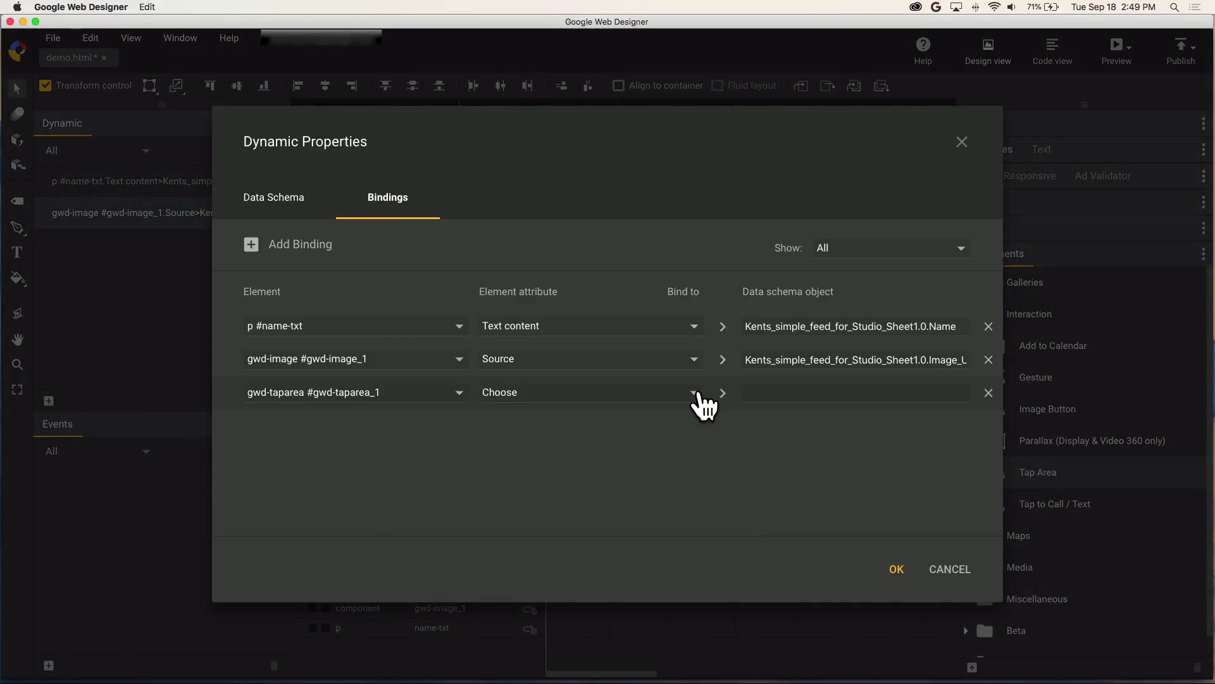
{"action": "left_click", "coordinate": [695, 396]}
{"action": "scroll", "coordinate": [612, 458], "scroll_direction": "down", "scroll_amount": 1}
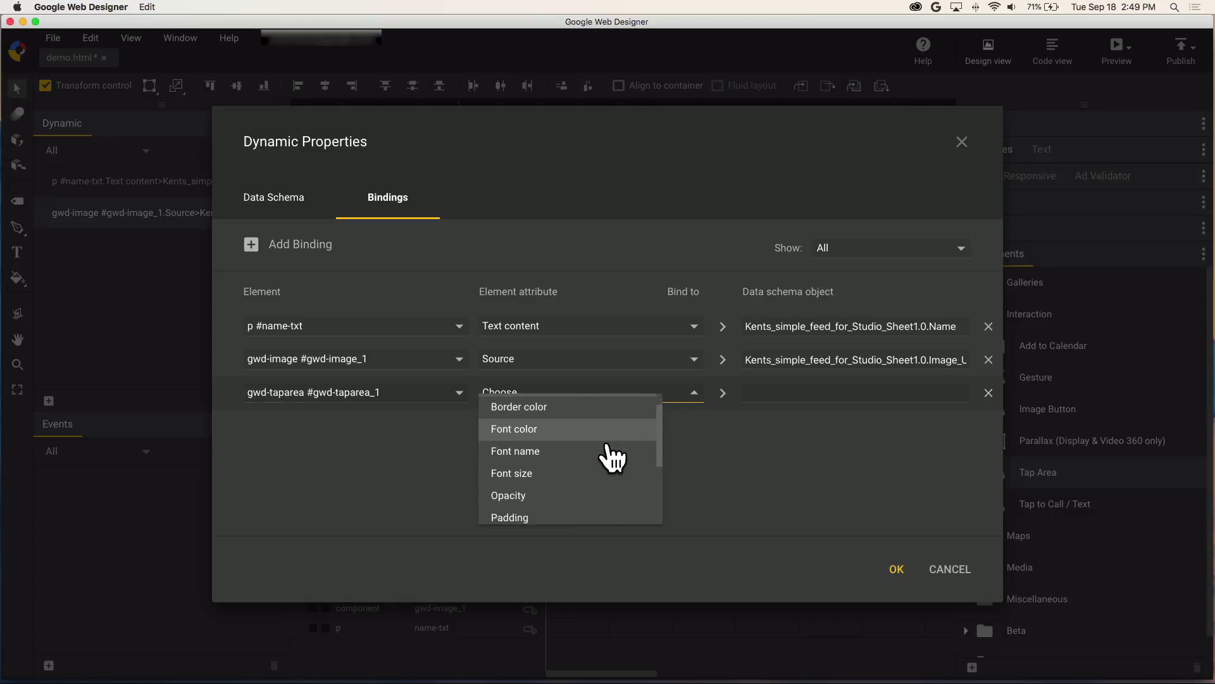
{"action": "scroll", "coordinate": [610, 456], "scroll_direction": "down", "scroll_amount": 2}
{"action": "scroll", "coordinate": [610, 455], "scroll_direction": "down", "scroll_amount": 1}
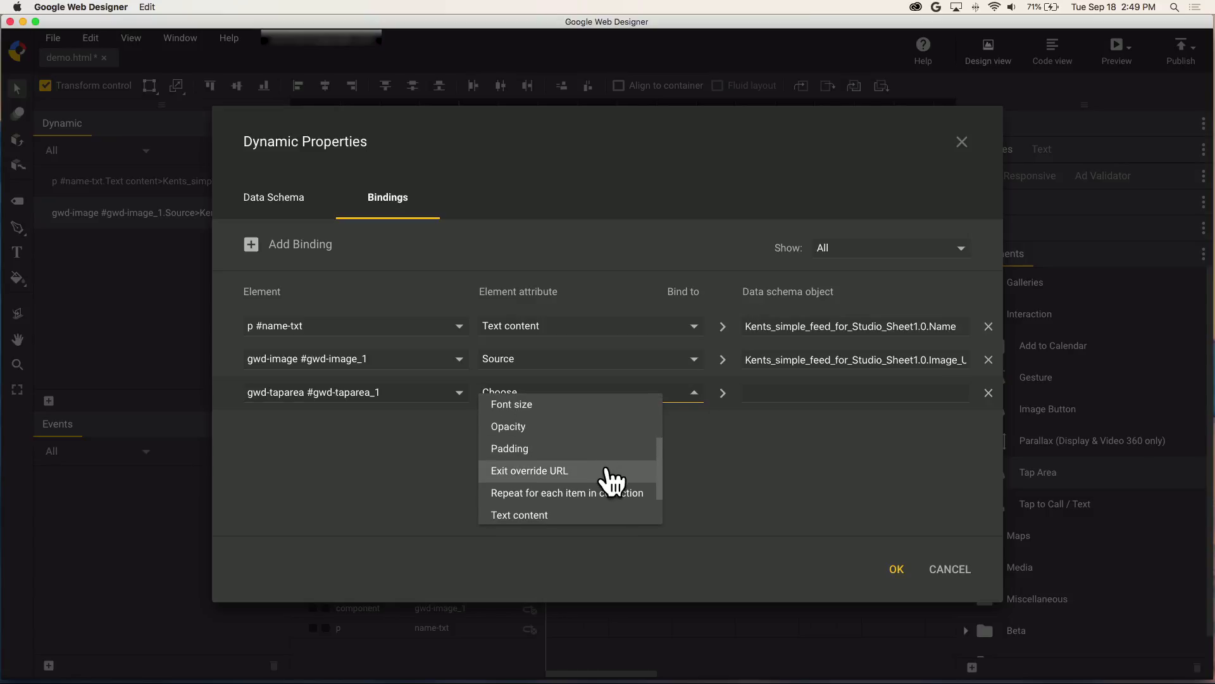
{"action": "left_click", "coordinate": [611, 472]}
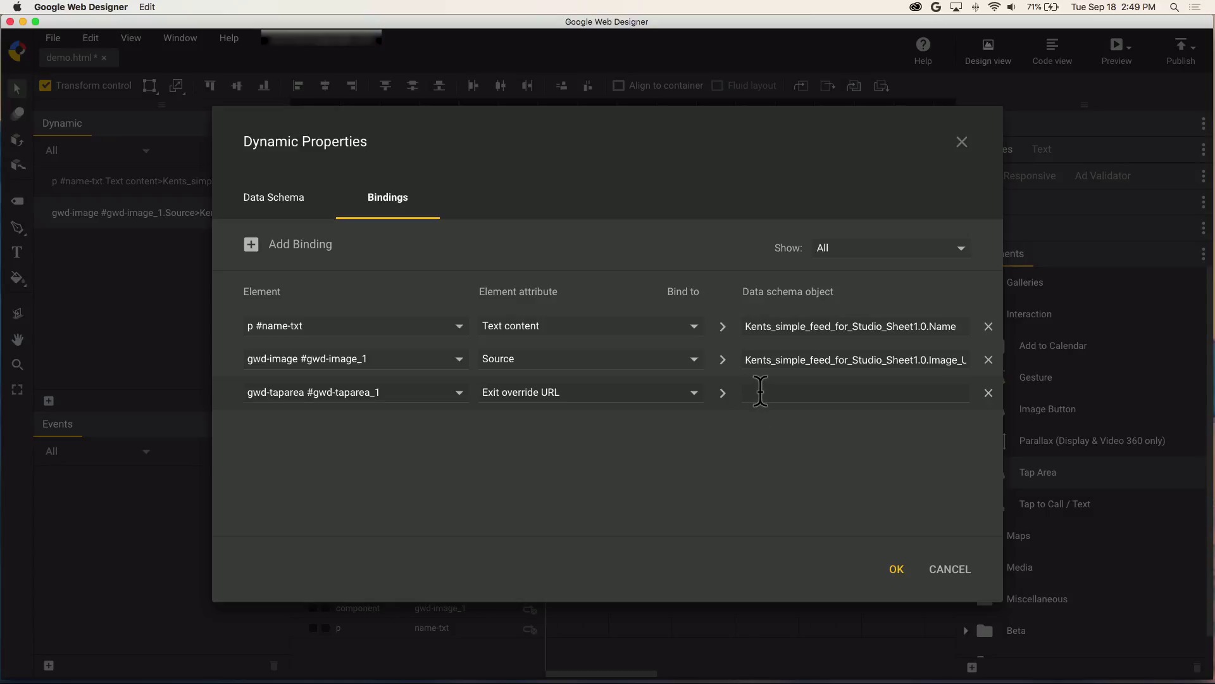
Step: Bind that Exit override URL to Sheet1 > 0 > ExitURL and confirm
{"action": "left_click", "coordinate": [760, 391]}
{"action": "left_click", "coordinate": [758, 445]}
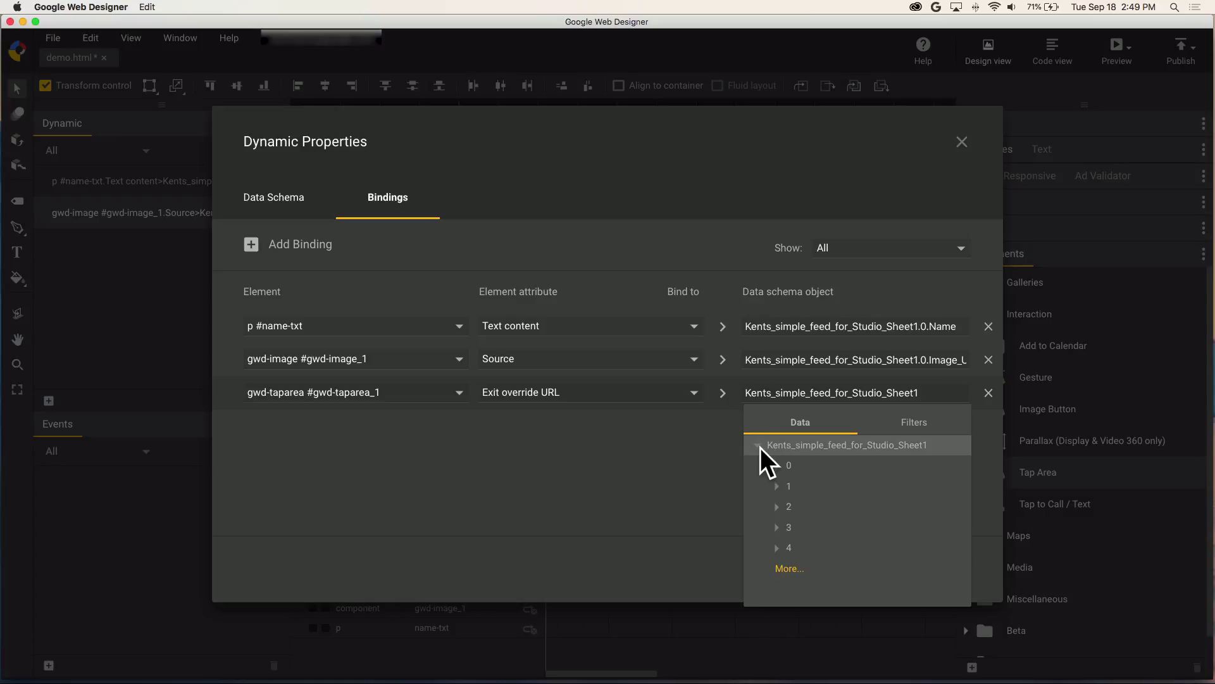
{"action": "left_click", "coordinate": [776, 467]}
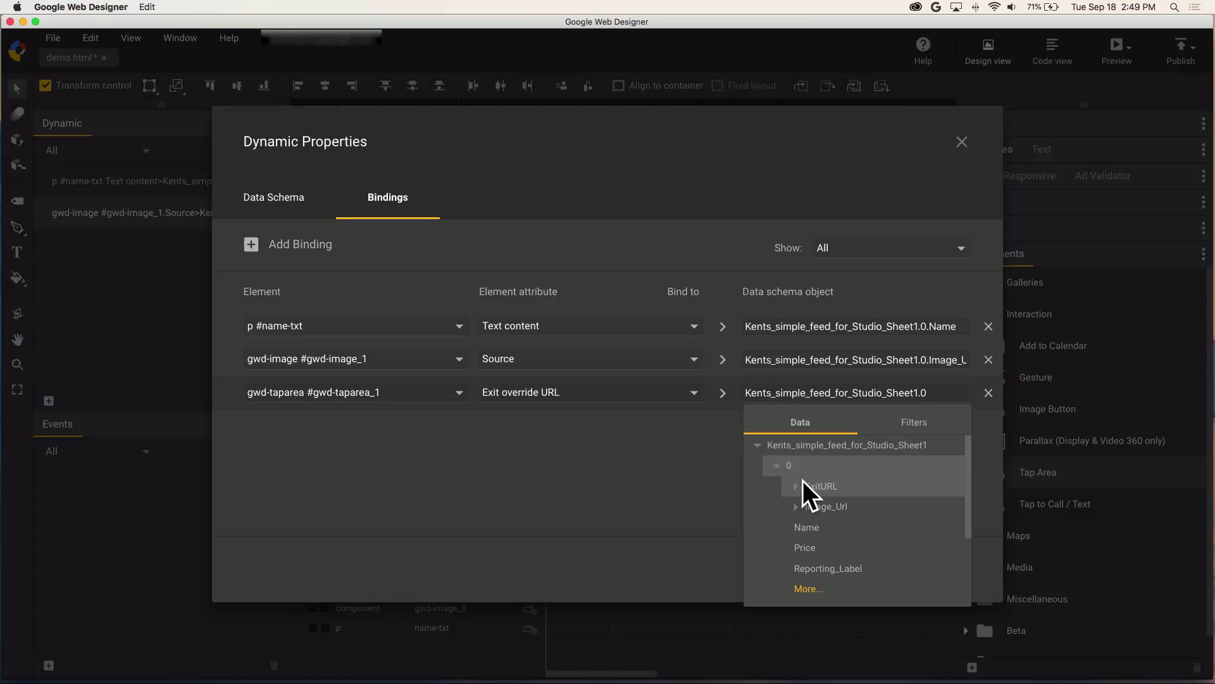
{"action": "left_click", "coordinate": [822, 485]}
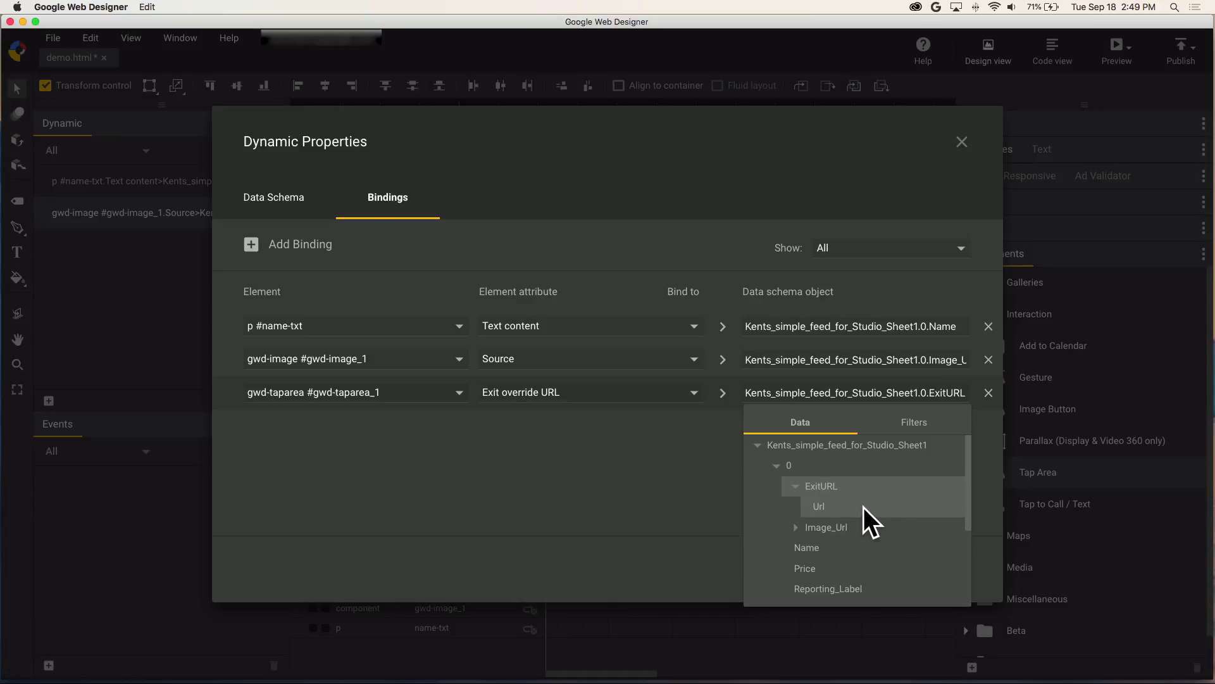
{"action": "left_click", "coordinate": [678, 495]}
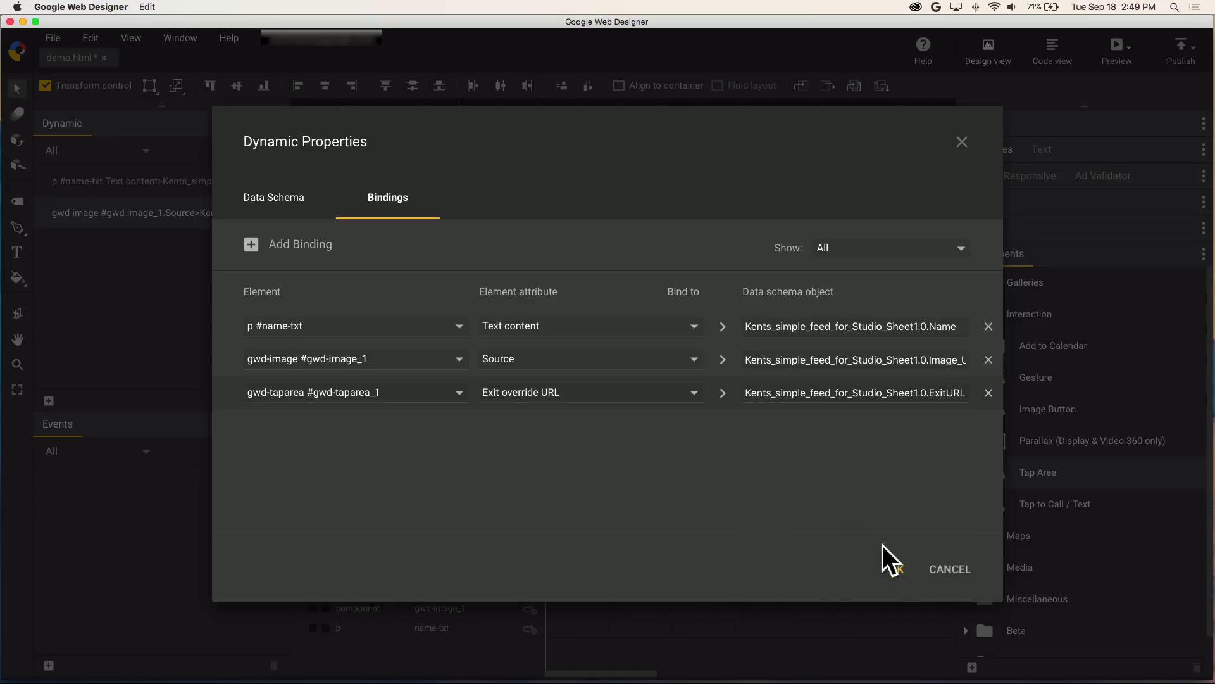
{"action": "left_click", "coordinate": [894, 568]}
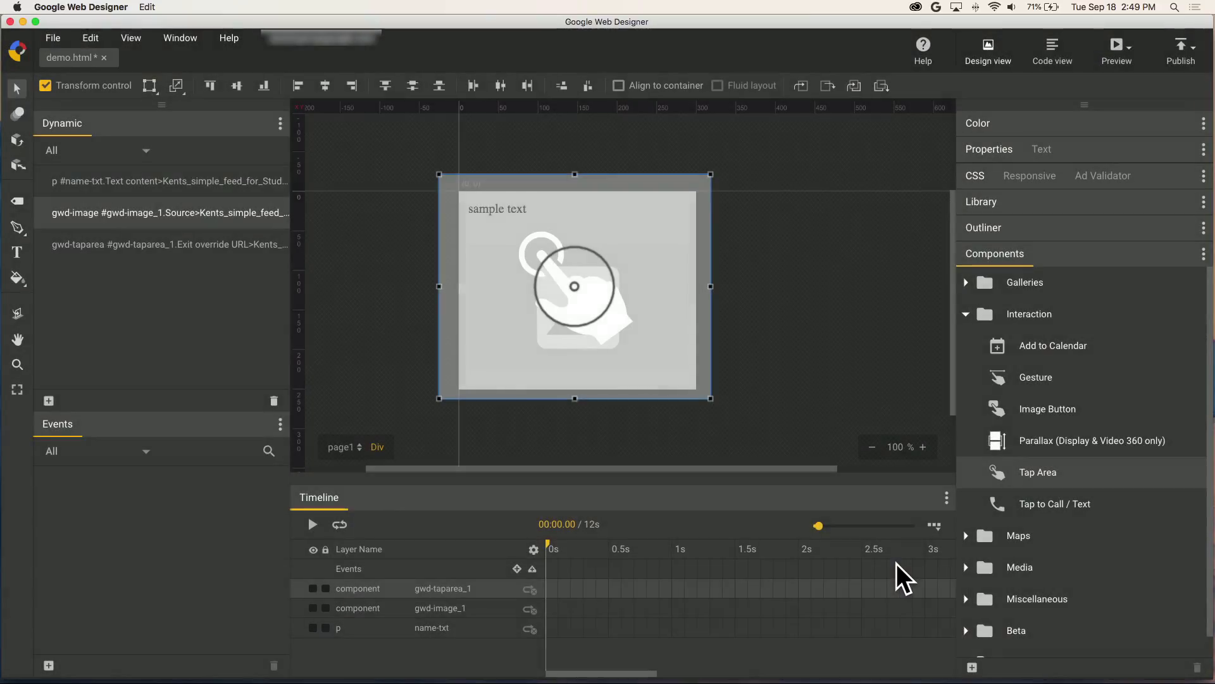
Step: Publish the demo ad to Studio via Publish > Studio
{"action": "left_click", "coordinate": [1187, 67]}
{"action": "left_click", "coordinate": [1139, 143]}
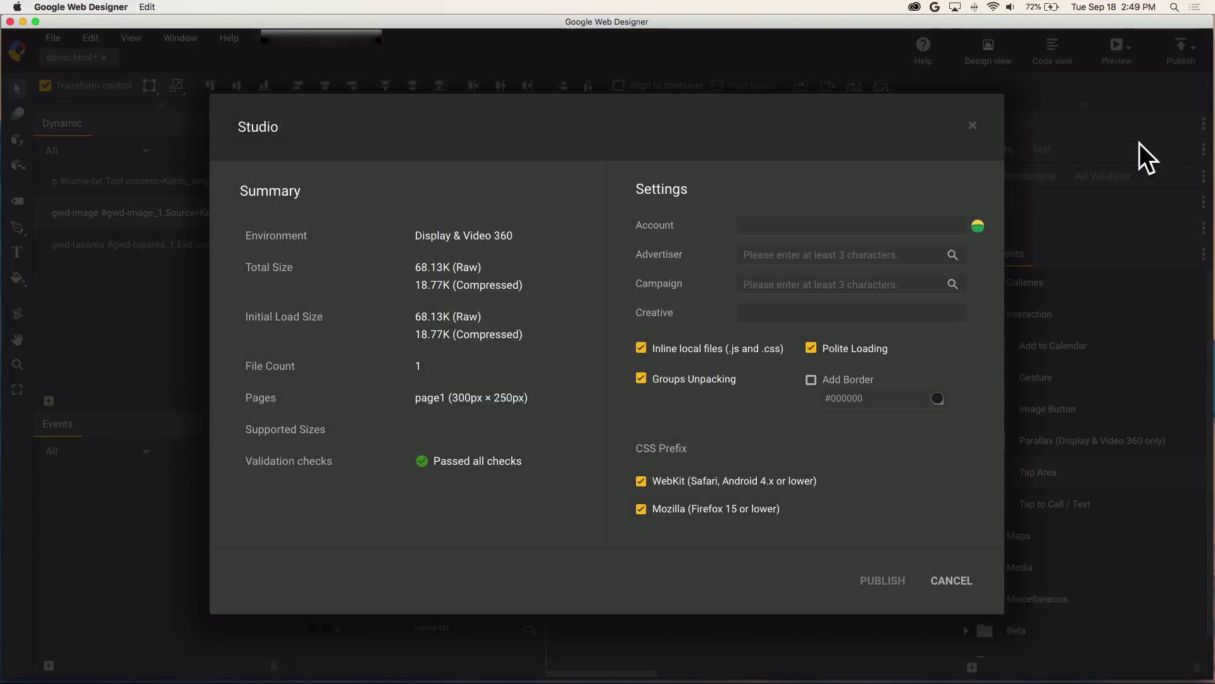
{"action": "left_click", "coordinate": [885, 580]}
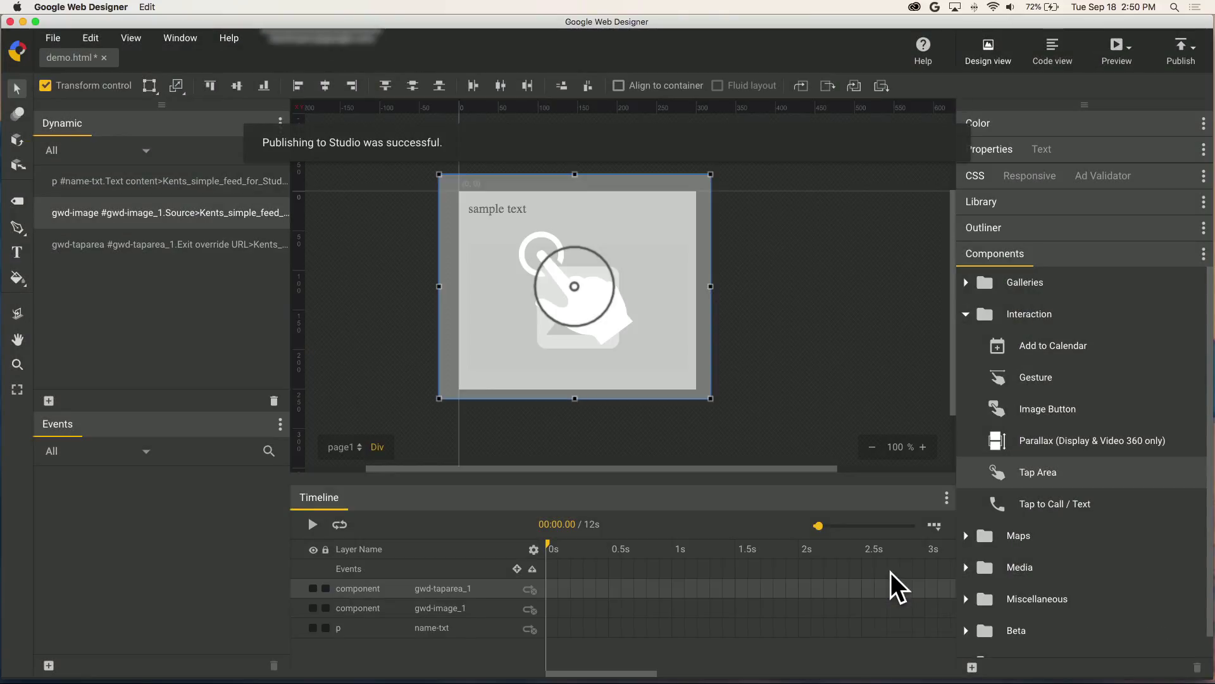
{"action": "key", "text": "super+Tab"}
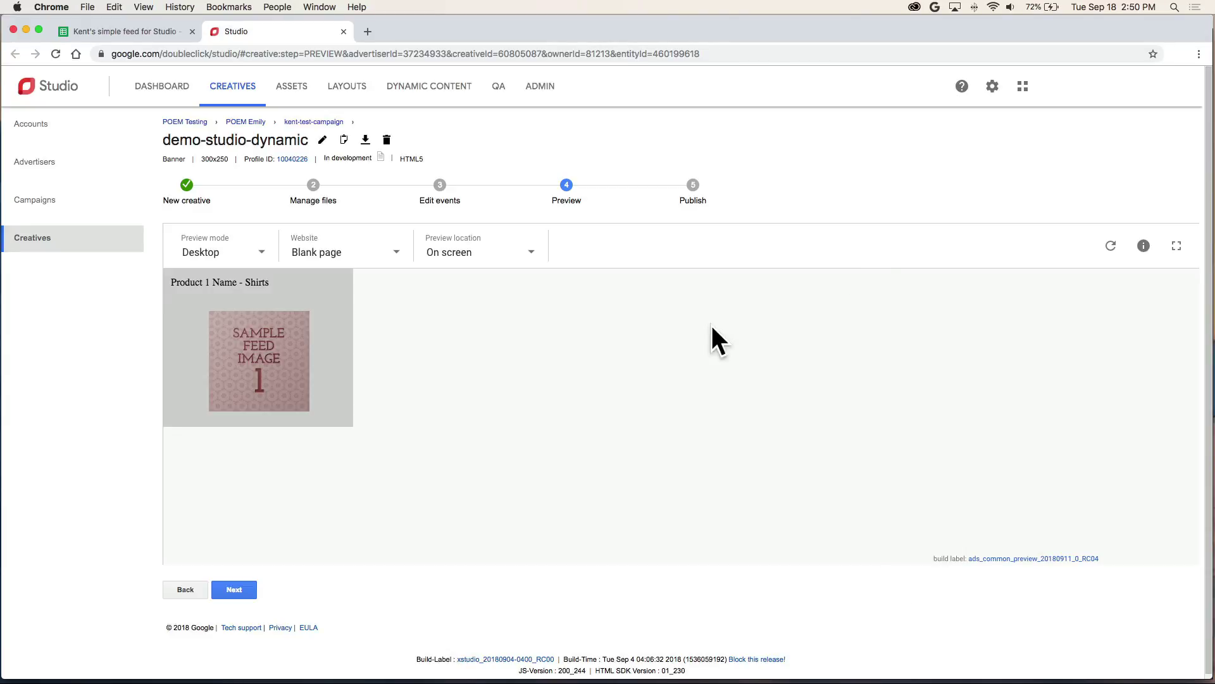
Step: Test the ad's tap exit with Product 1, then refresh and retest with Product 5 Shoes
{"action": "left_click", "coordinate": [250, 352]}
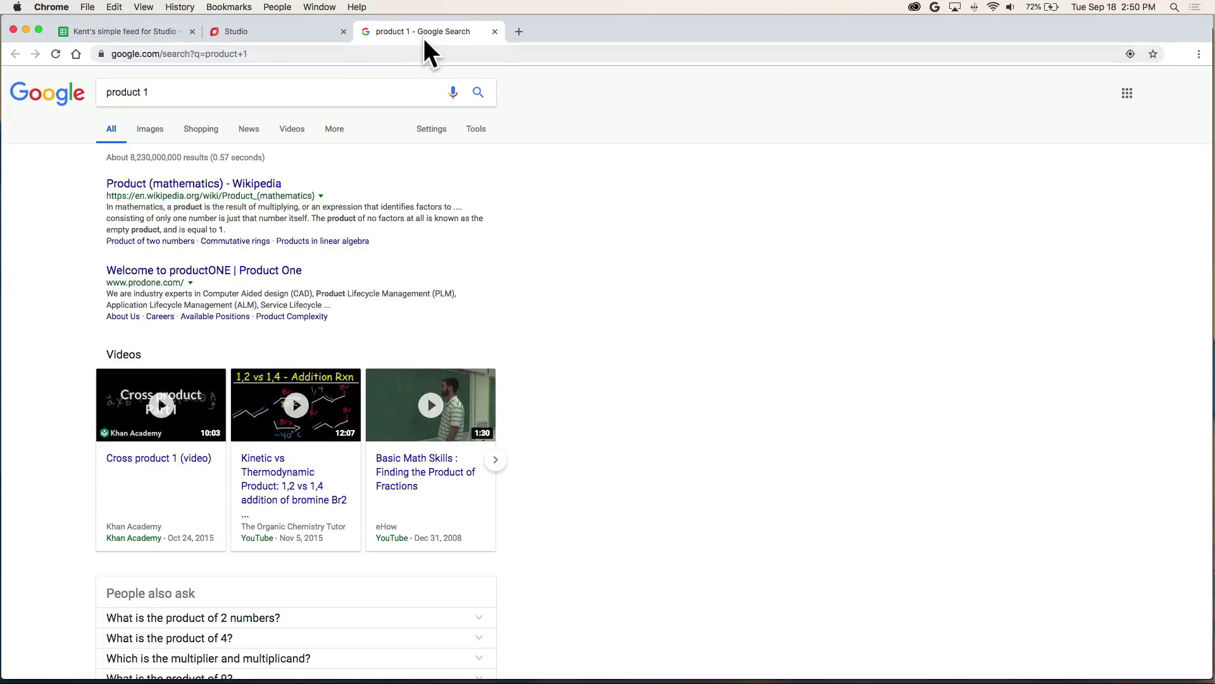
{"action": "left_click", "coordinate": [495, 31]}
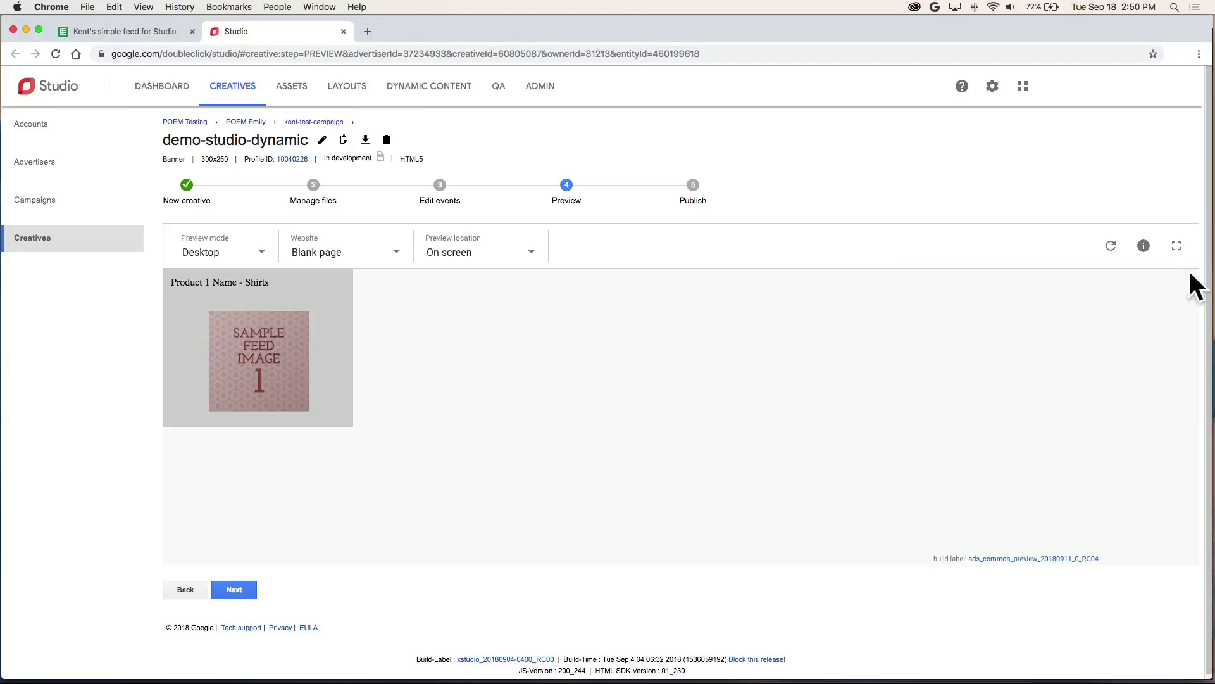
{"action": "left_click", "coordinate": [1113, 247]}
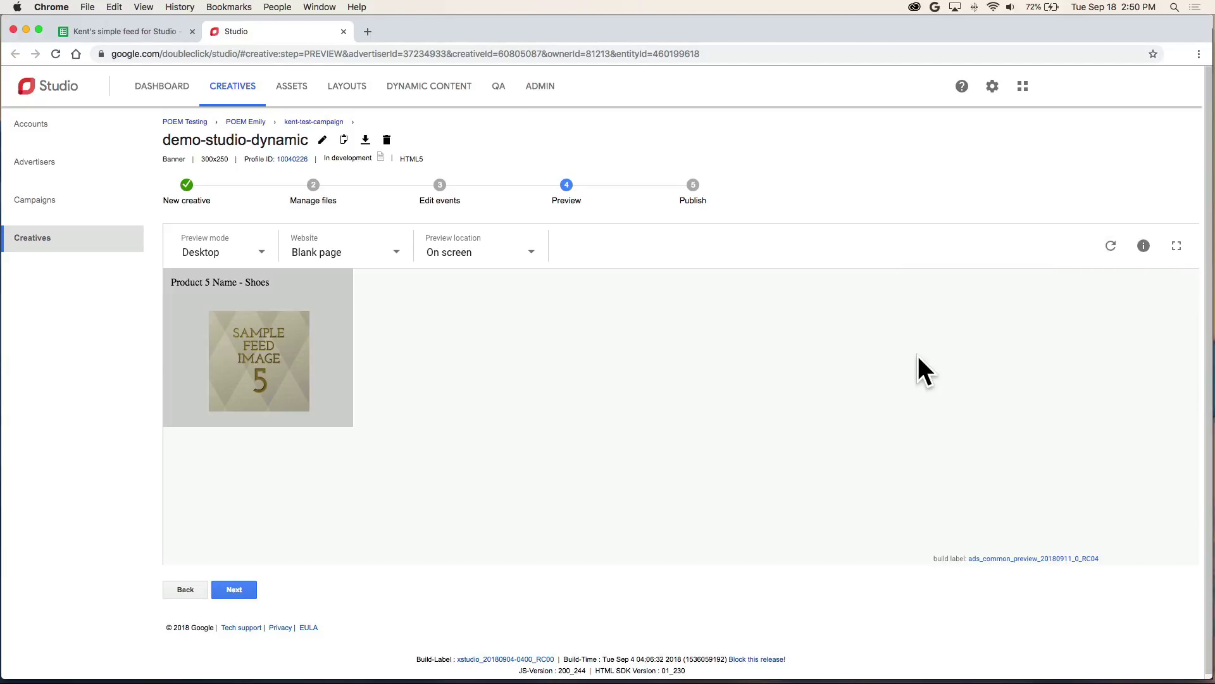
{"action": "left_click", "coordinate": [252, 344]}
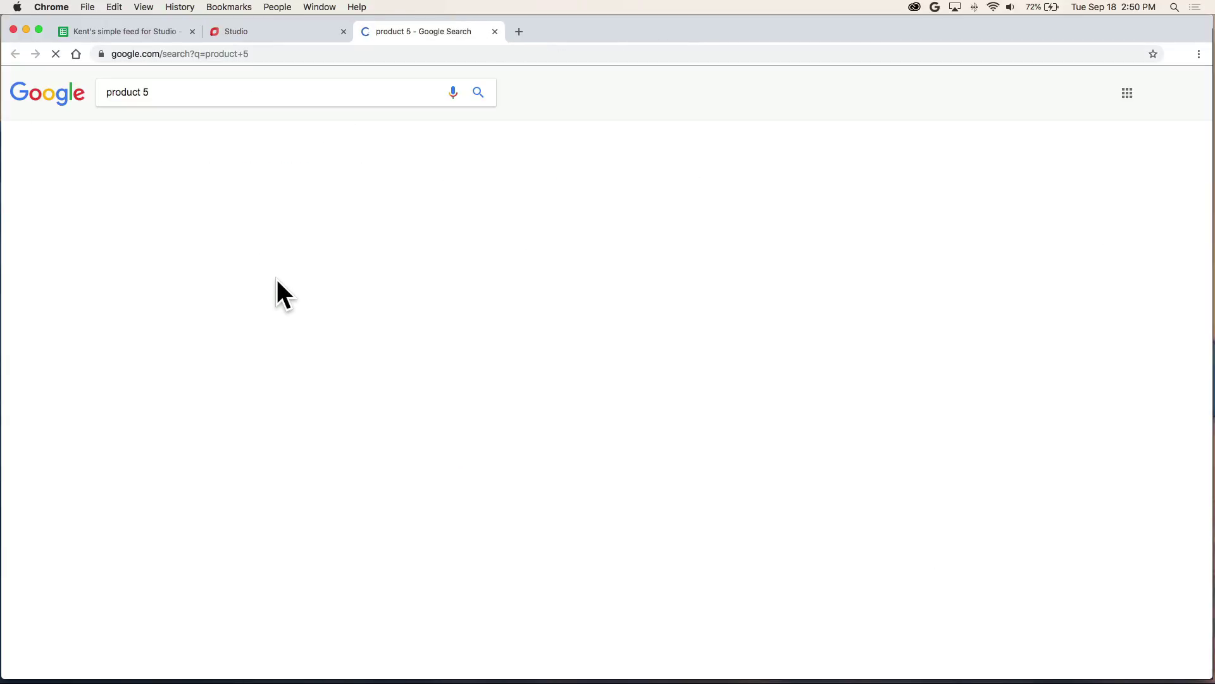
{"action": "left_click", "coordinate": [493, 32]}
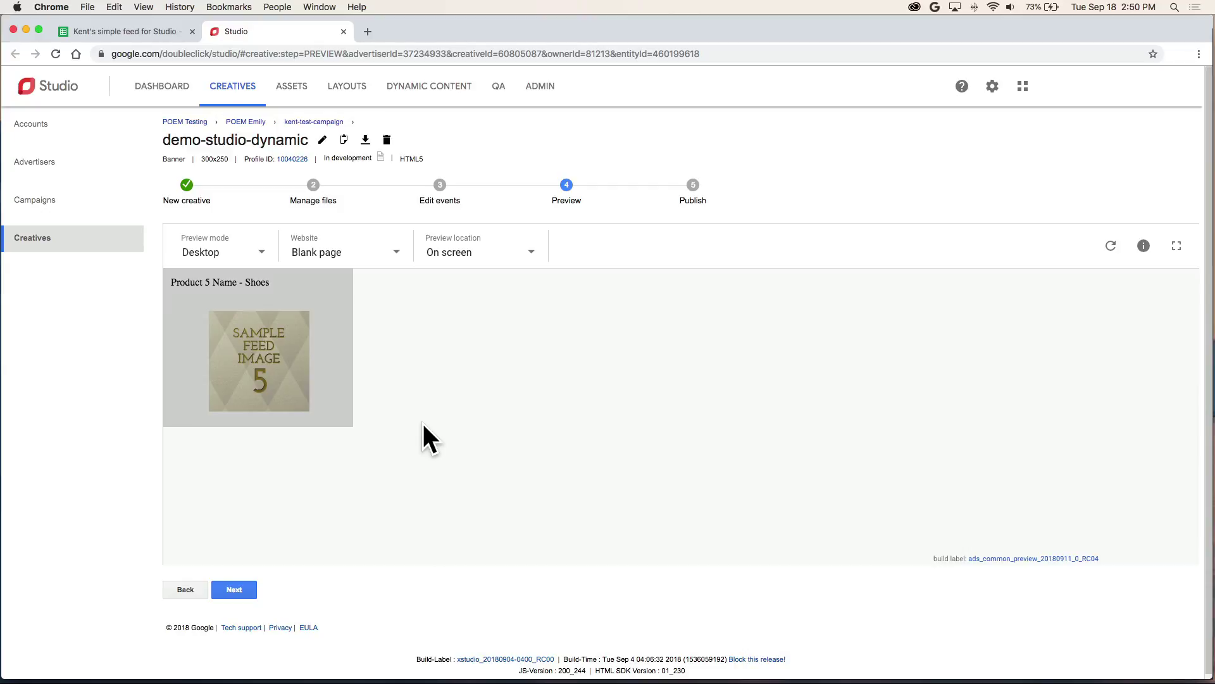
{"action": "key", "text": "super+Tab"}
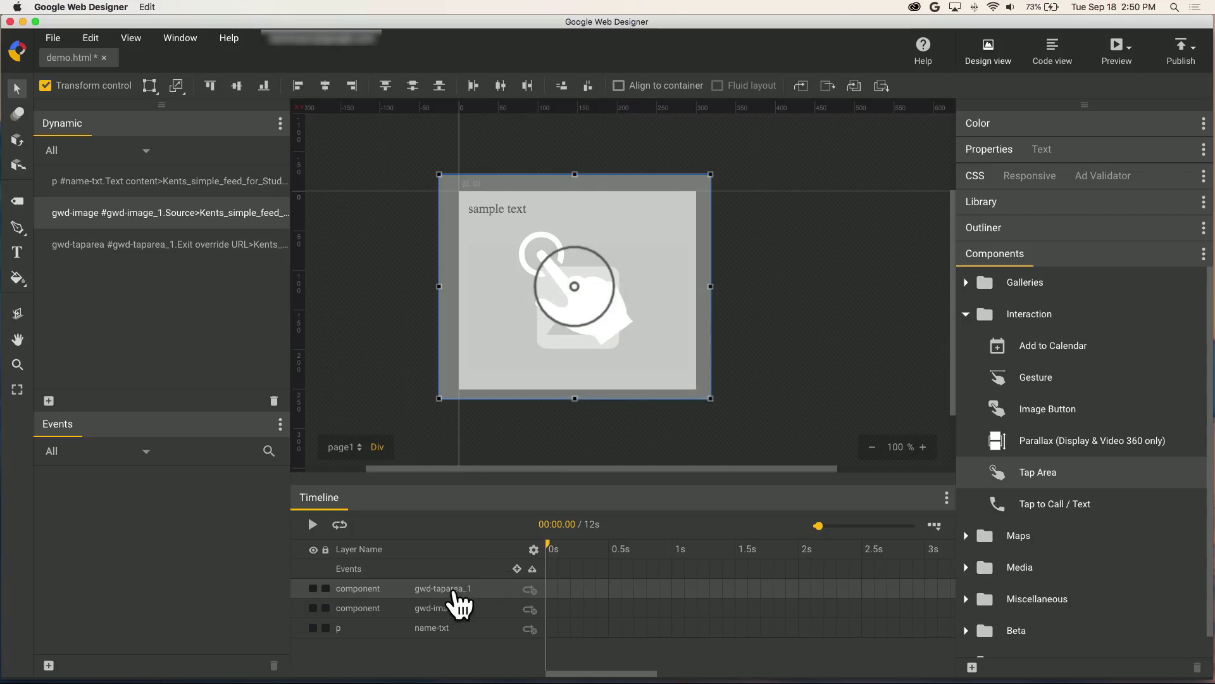
Step: Rename gwd-taparea_1 to exit-default, duplicate it, and begin renaming the copy exit-product
{"action": "double_click", "coordinate": [453, 589]}
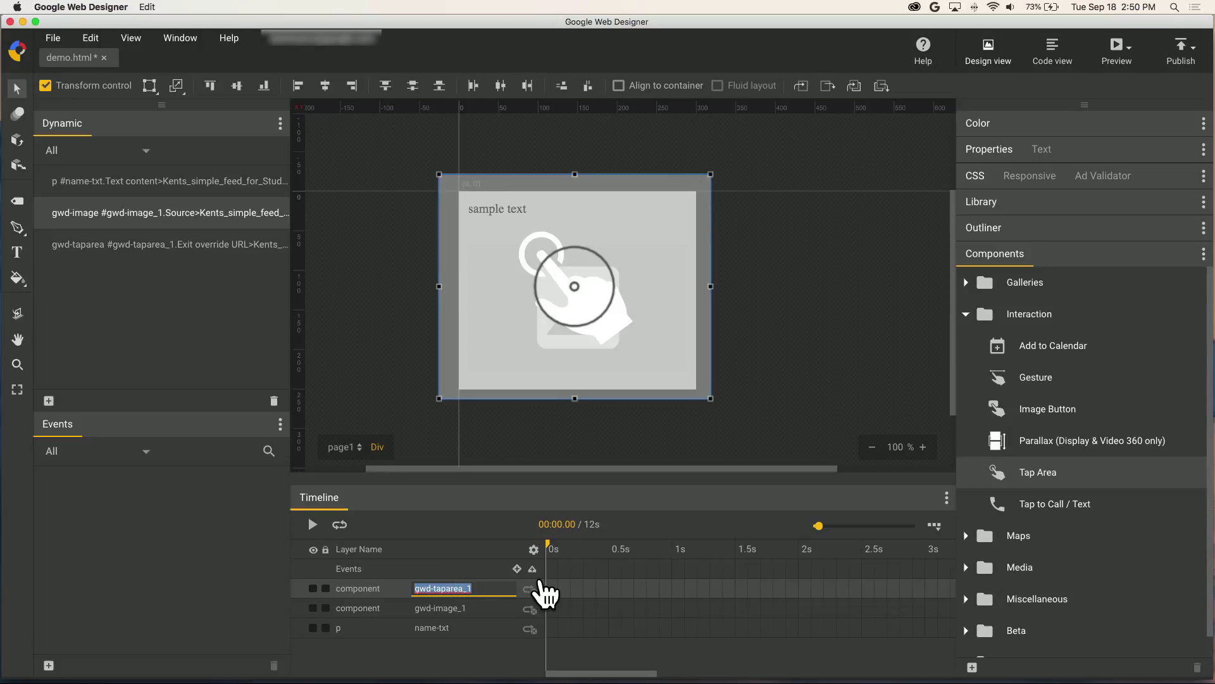
{"action": "type", "text": "exi"}
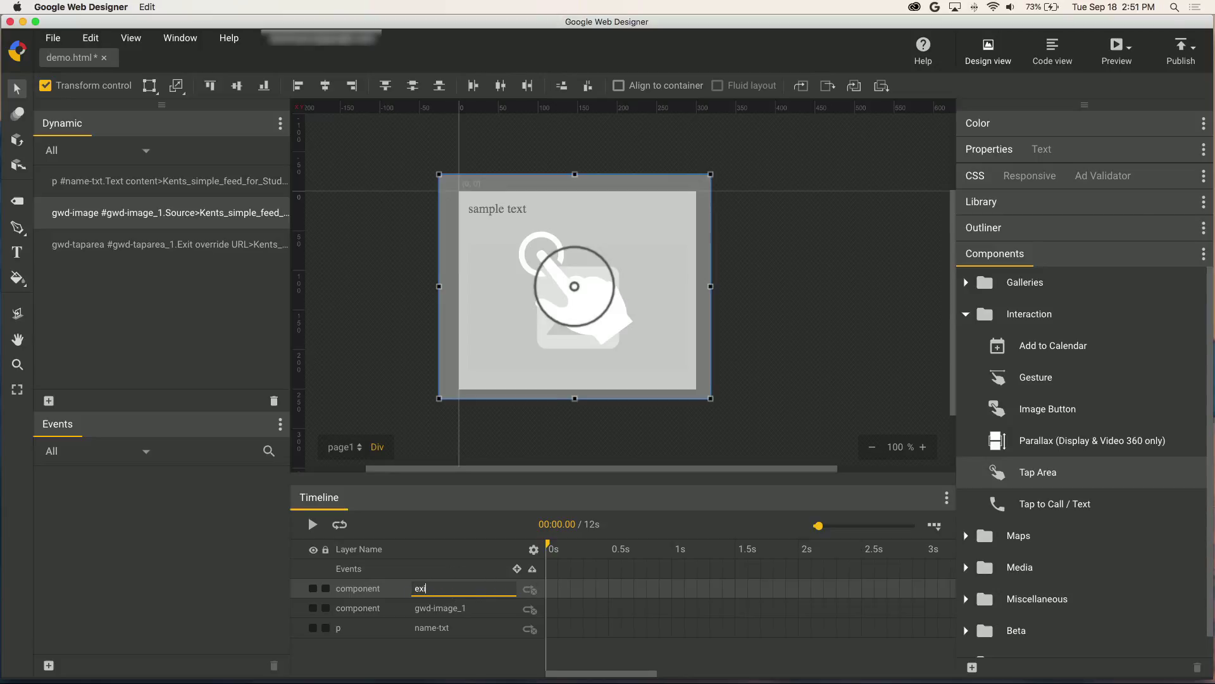
{"action": "type", "text": "t-defau"}
{"action": "type", "text": "lt"}
{"action": "key", "text": "Return"}
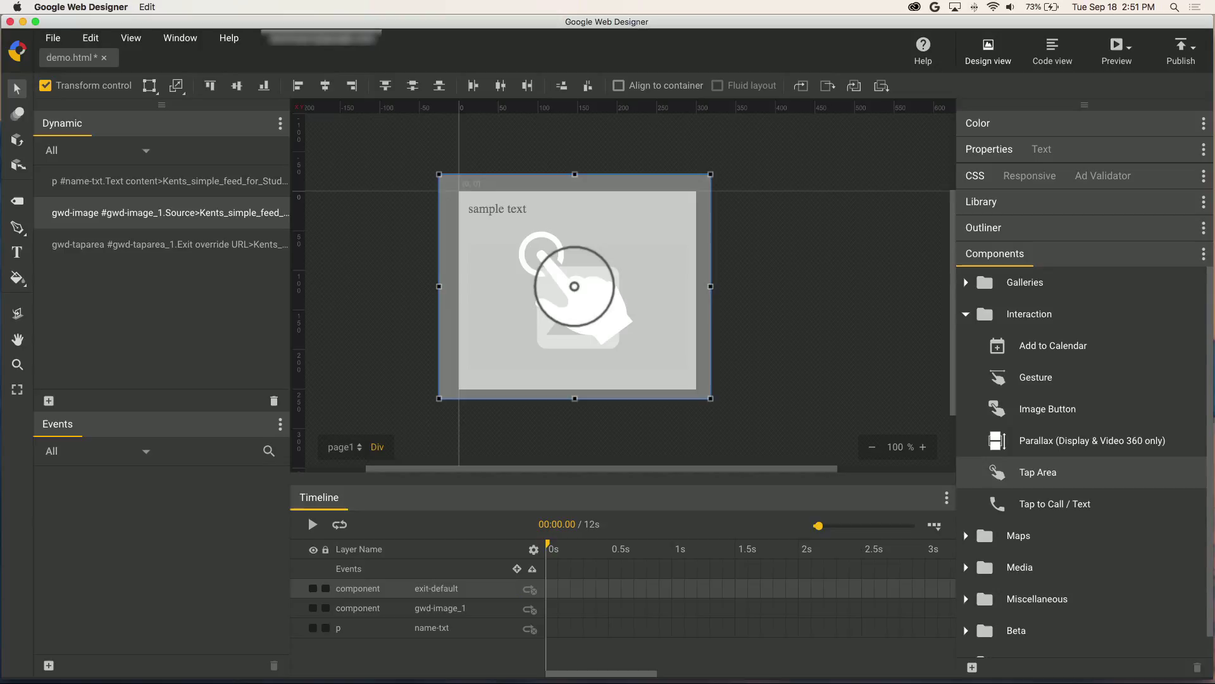
{"action": "key", "text": "super+v"}
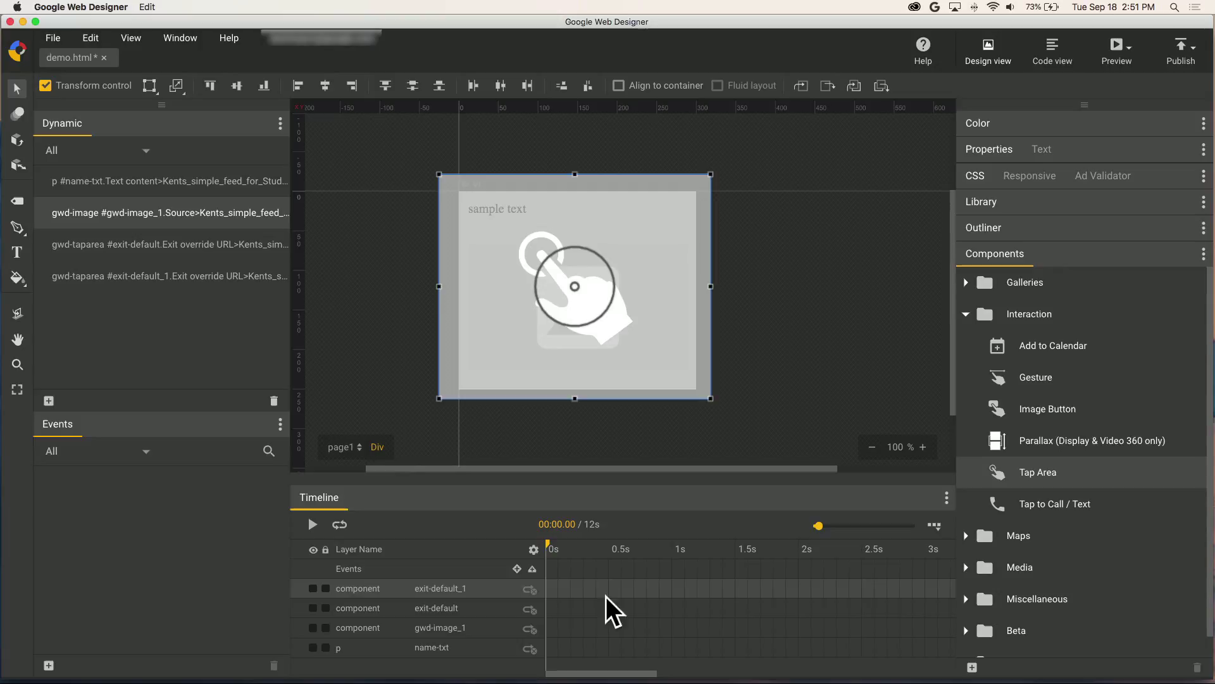
{"action": "double_click", "coordinate": [449, 588]}
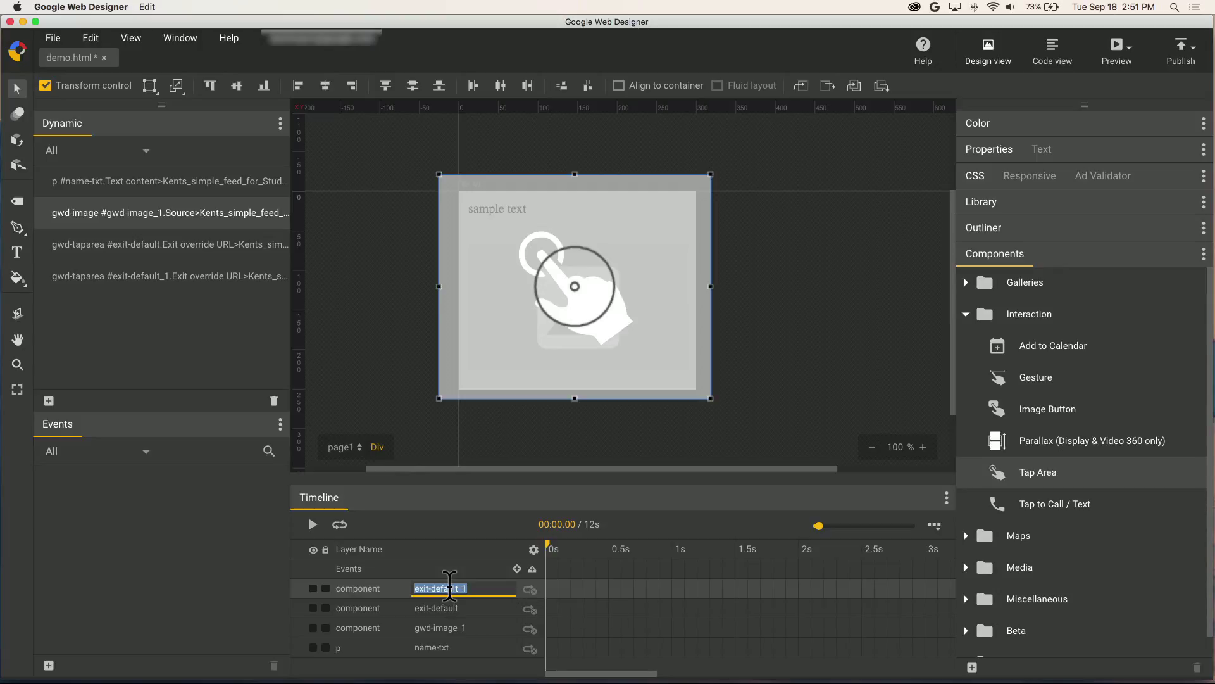
{"action": "key", "text": "Right"}
{"action": "key", "text": "BackSpace"}
{"action": "key", "text": "BackSpace"}
{"action": "key", "text": "BackSpace"}
{"action": "key", "text": "BackSpace"}
{"action": "key", "text": "BackSpace"}
{"action": "key", "text": "BackSpace"}
{"action": "key", "text": "BackSpace"}
{"action": "key", "text": "BackSpace"}
{"action": "key", "text": "BackSpace"}
{"action": "type", "text": "pro"}
{"action": "type", "text": "duct"}
Step: Commit the exit-product name, then move and shrink that tap area over the product image
{"action": "left_click", "coordinate": [385, 415]}
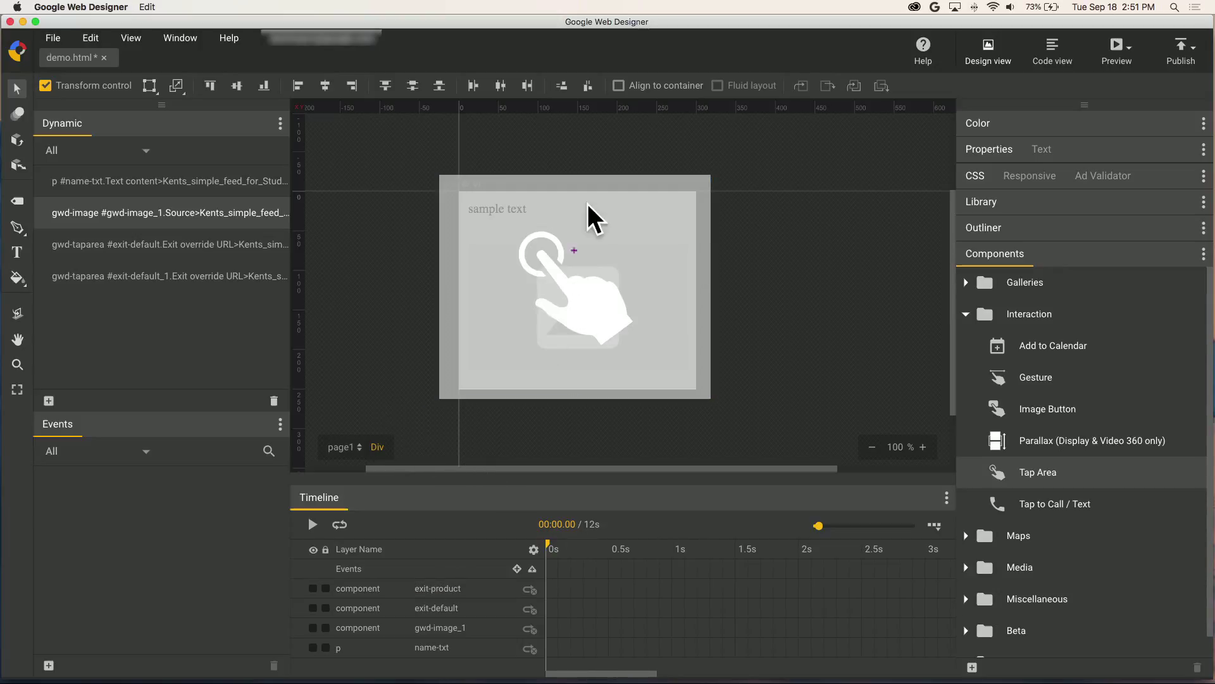
{"action": "left_click", "coordinate": [432, 589]}
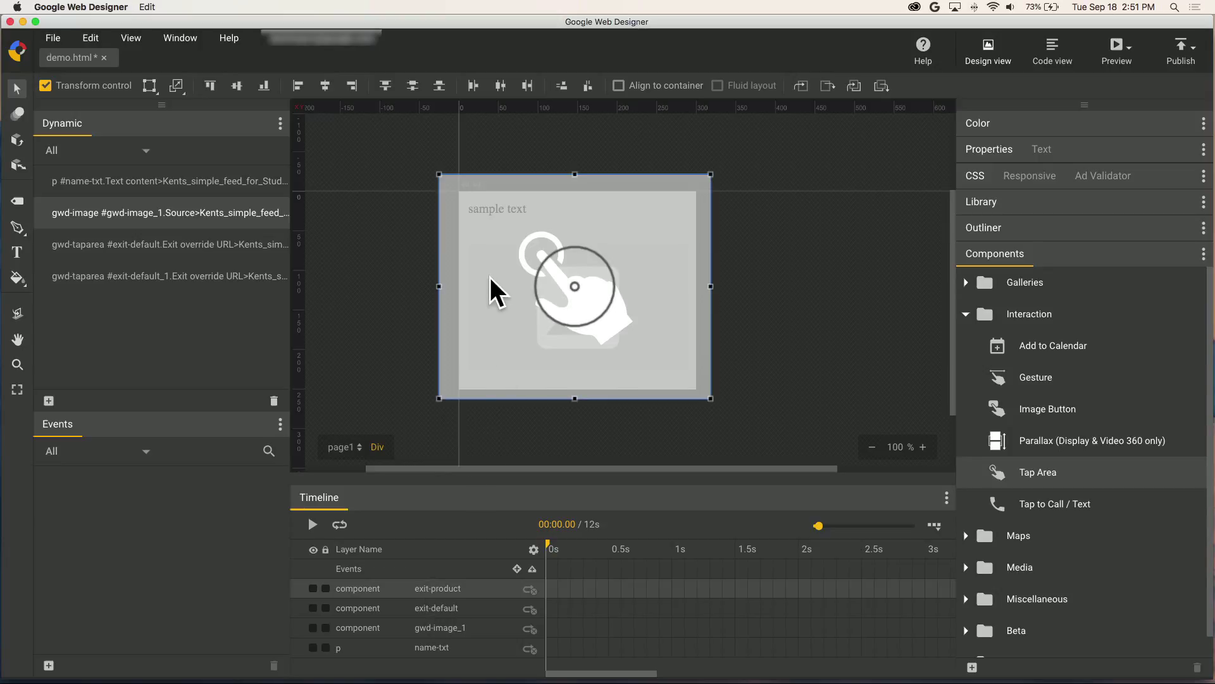
{"action": "left_click_drag", "start_coordinate": [470, 207], "coordinate": [542, 254]}
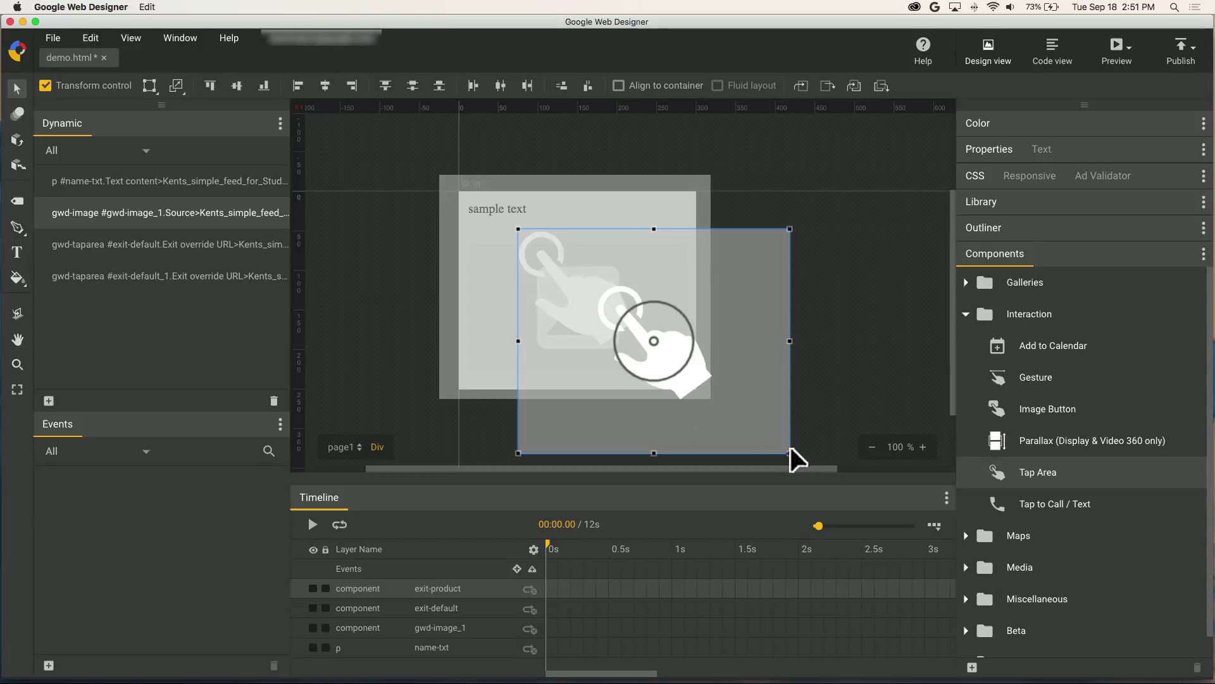
{"action": "left_click_drag", "start_coordinate": [790, 452], "coordinate": [641, 350]}
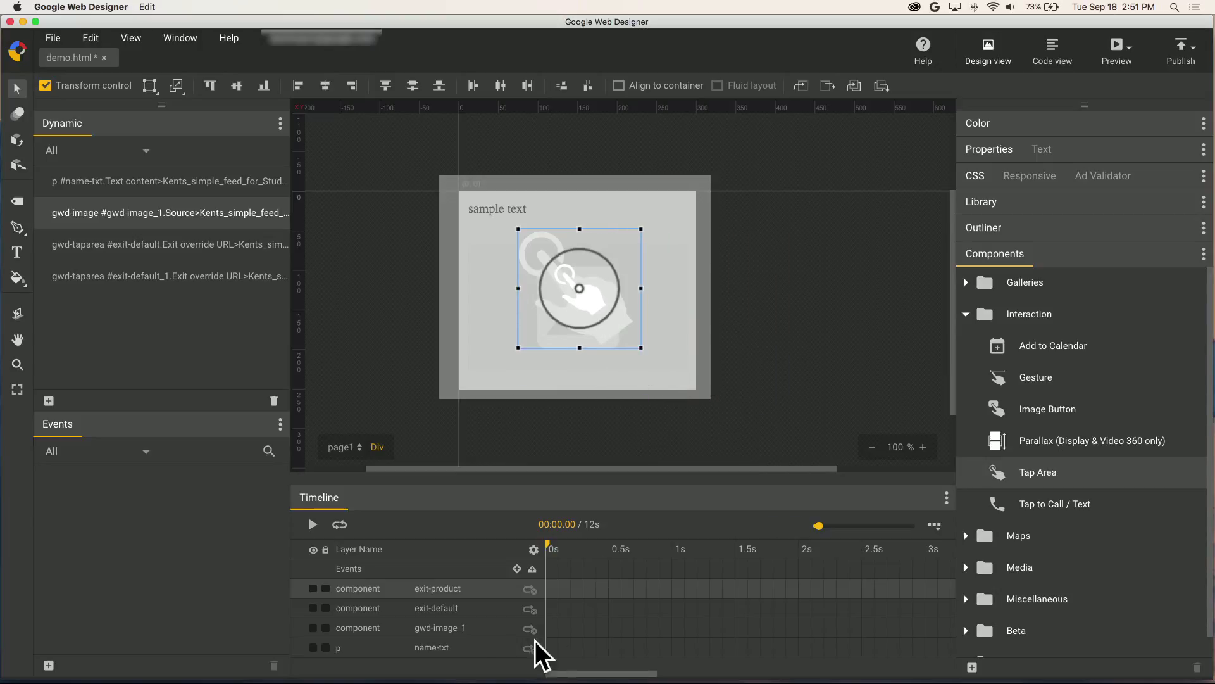
{"action": "left_click", "coordinate": [494, 609]}
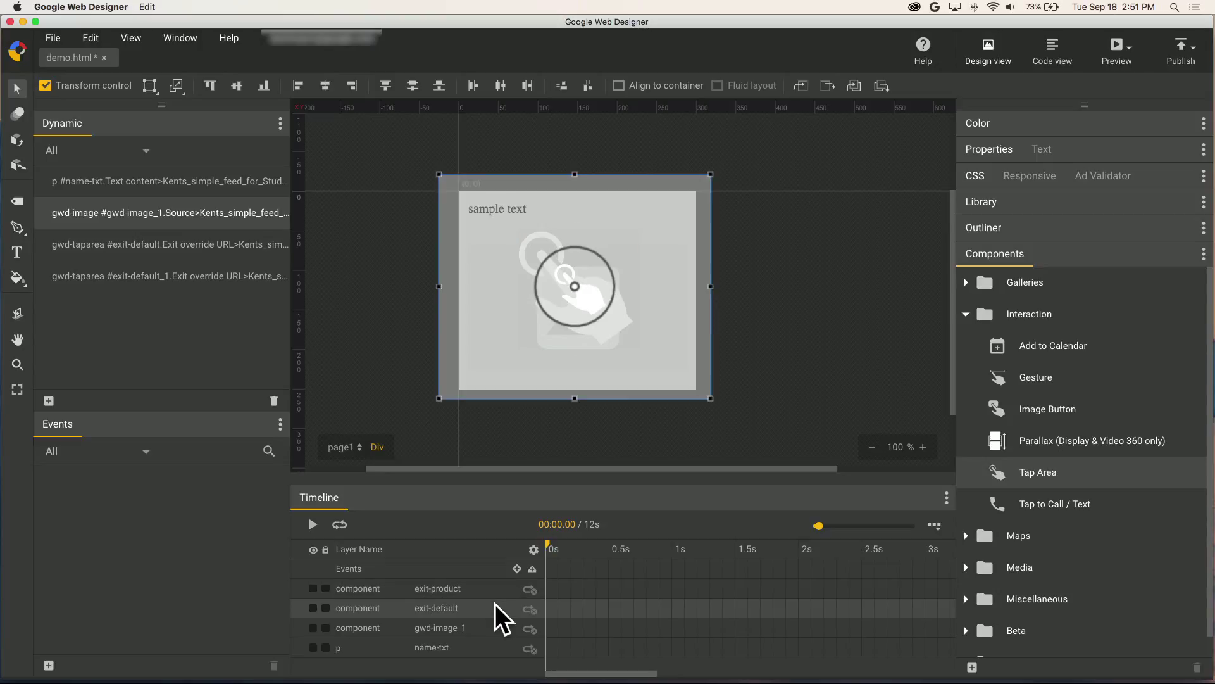
Step: Filter the Dynamic panel to Selection and delete exit-default's feed exit URL binding
{"action": "left_click", "coordinate": [146, 153]}
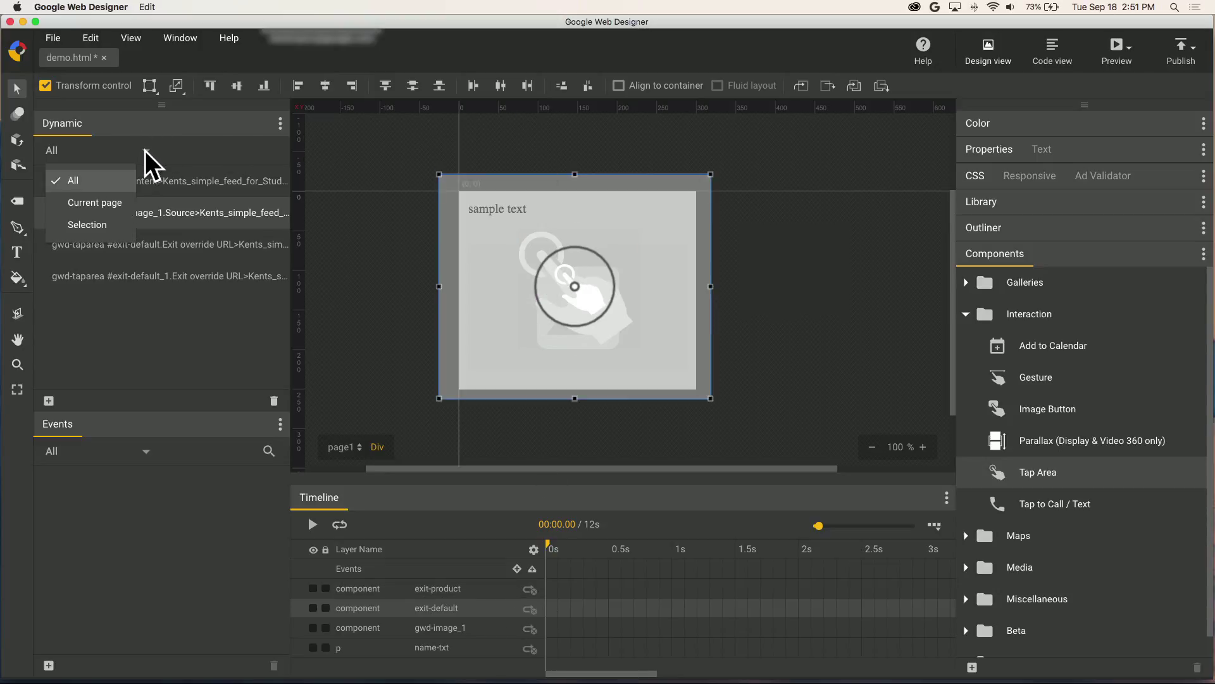
{"action": "left_click", "coordinate": [98, 225]}
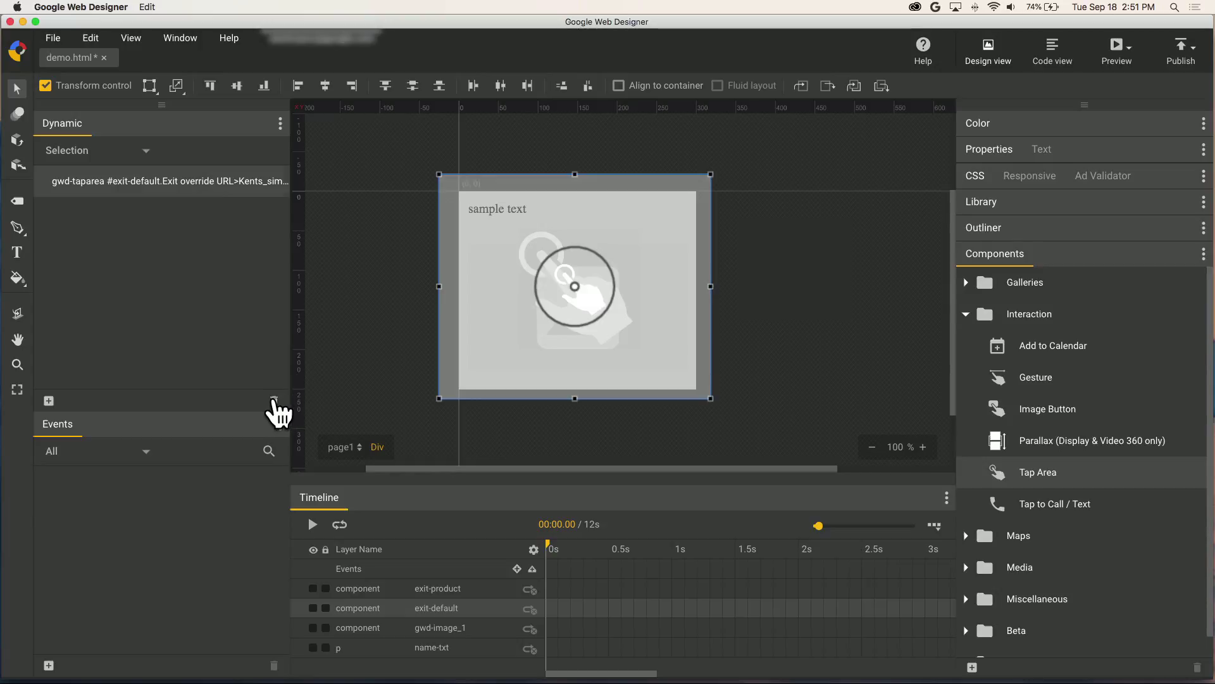
{"action": "left_click", "coordinate": [274, 400]}
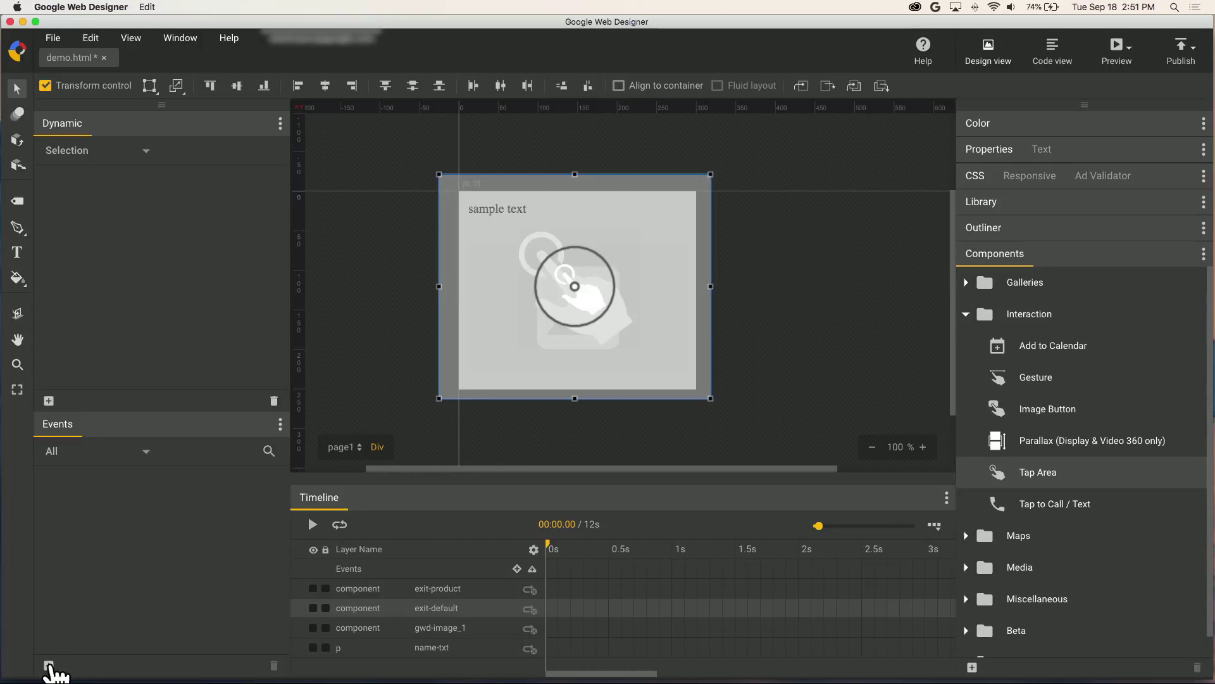
{"action": "left_click", "coordinate": [49, 665]}
{"action": "left_click", "coordinate": [316, 334]}
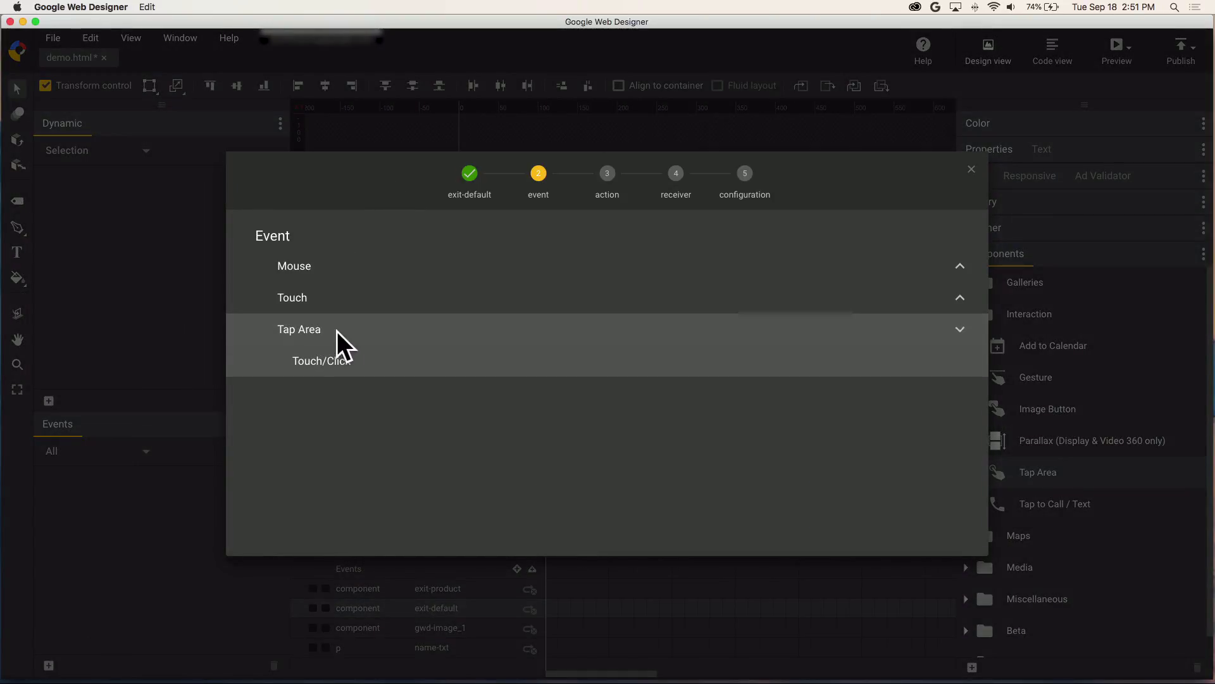
{"action": "left_click", "coordinate": [341, 360]}
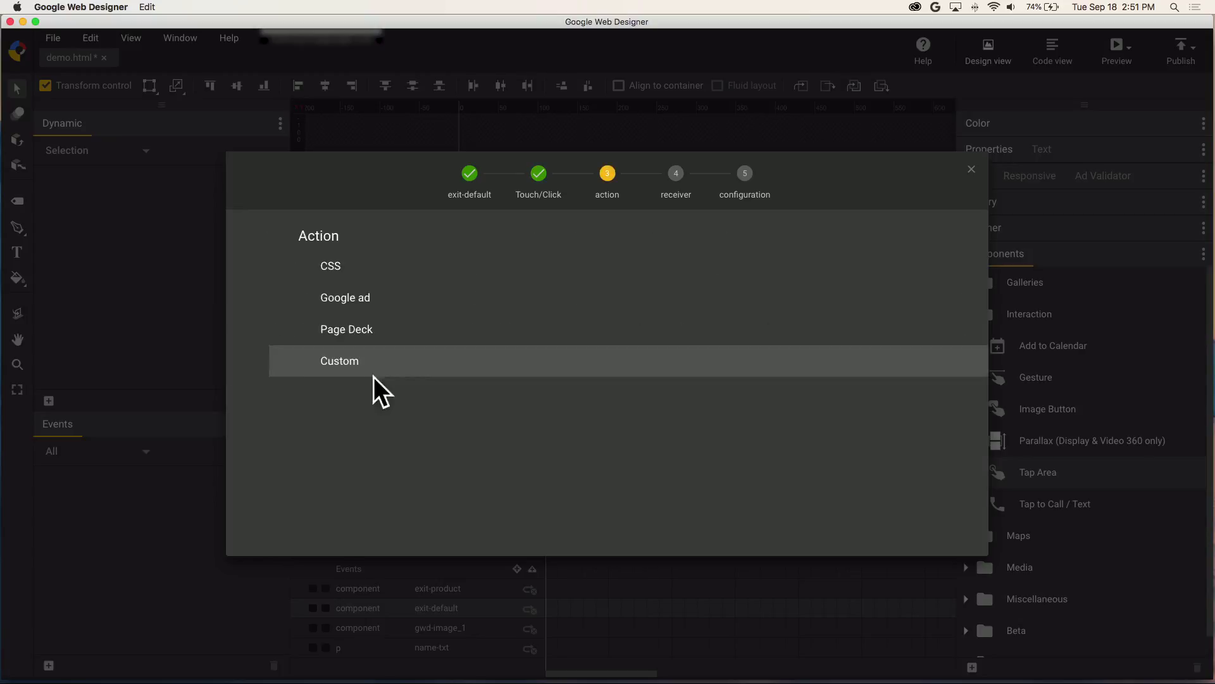
{"action": "left_click", "coordinate": [329, 299]}
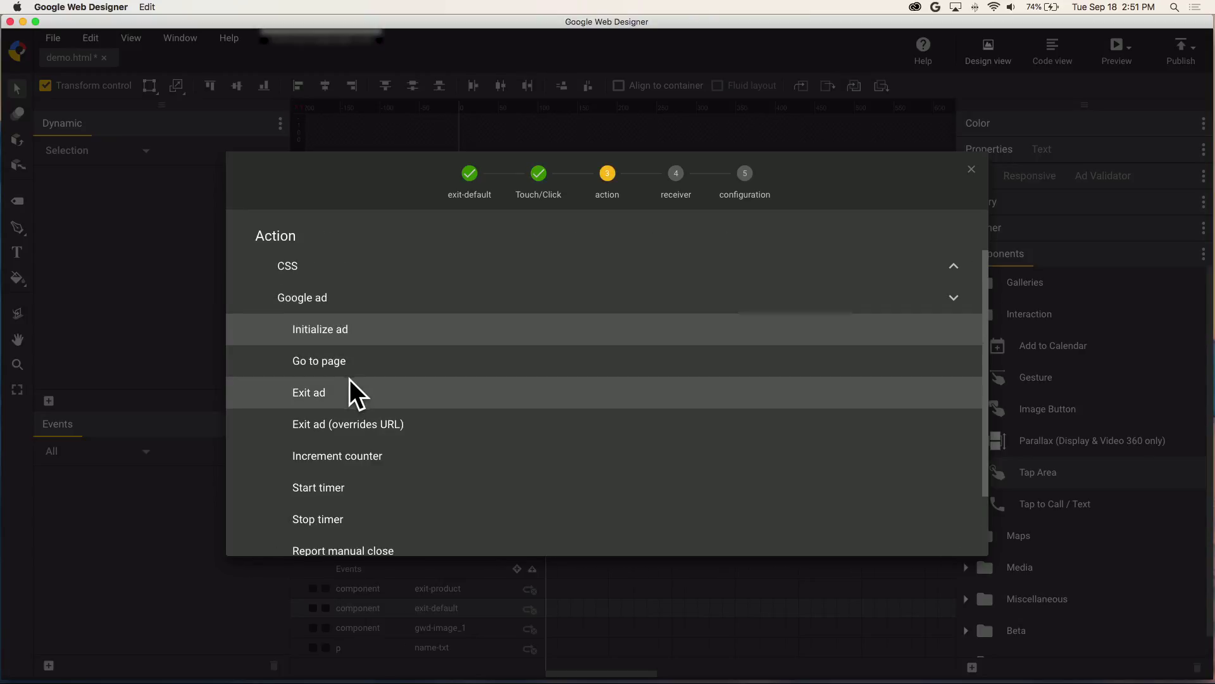
{"action": "left_click", "coordinate": [355, 394]}
{"action": "left_click", "coordinate": [358, 266]}
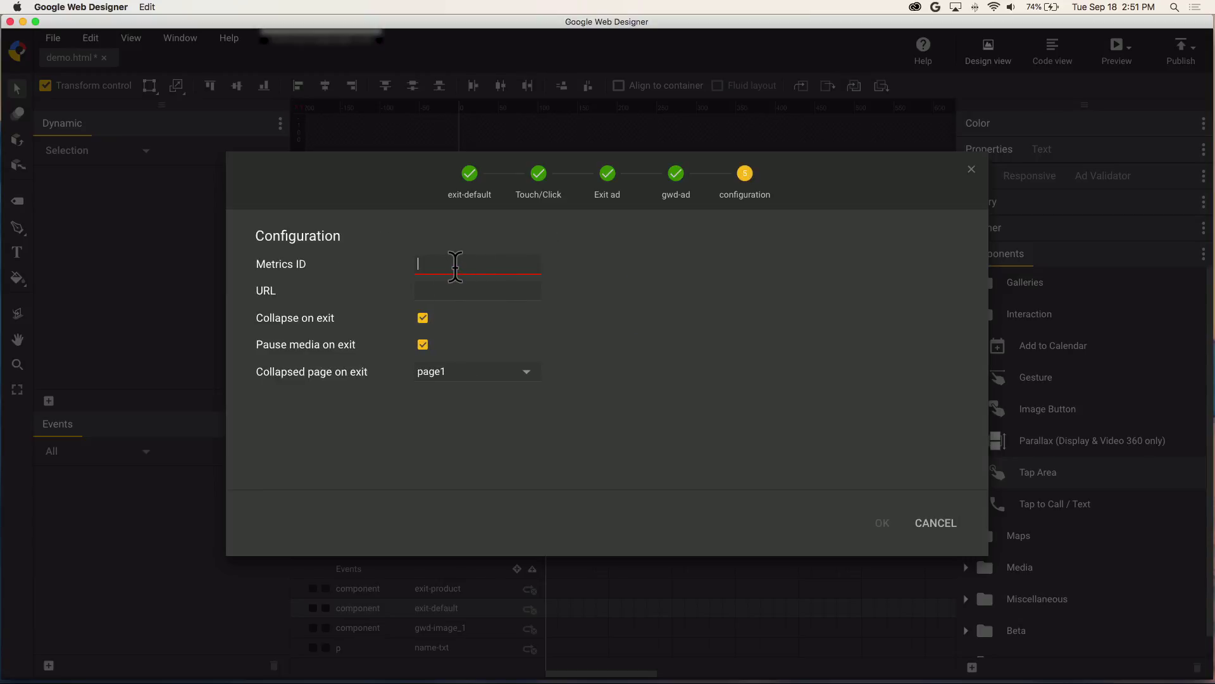
{"action": "type", "text": "myID"}
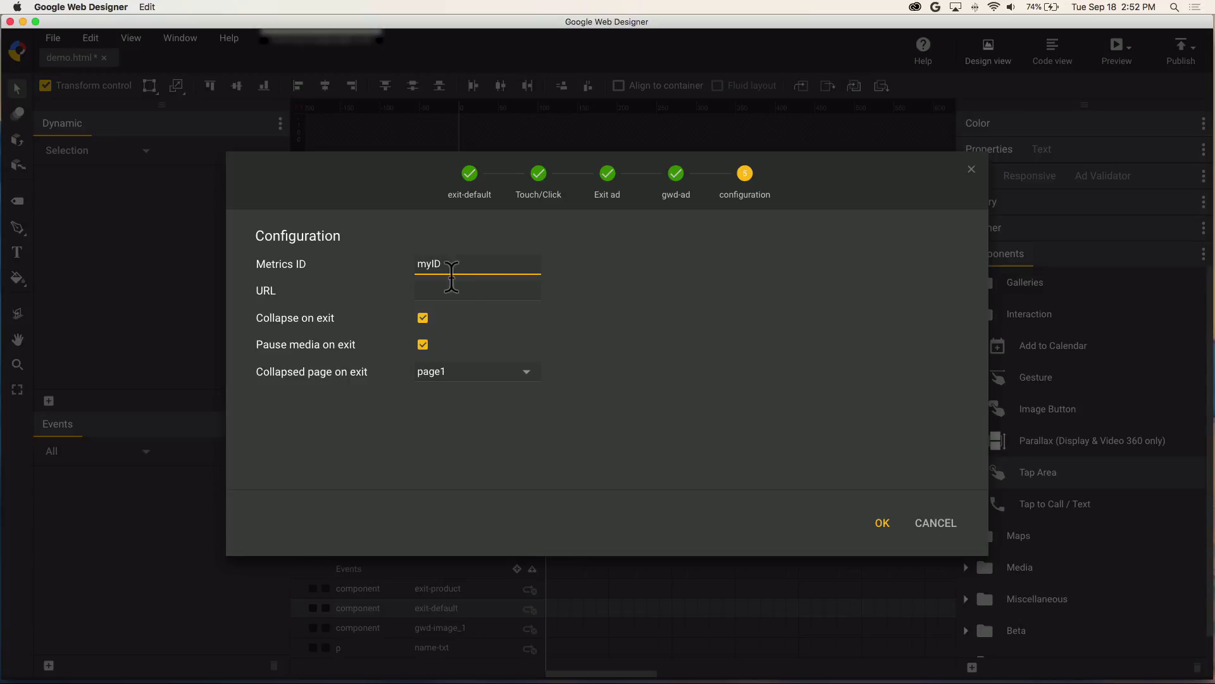
{"action": "left_click", "coordinate": [446, 292]}
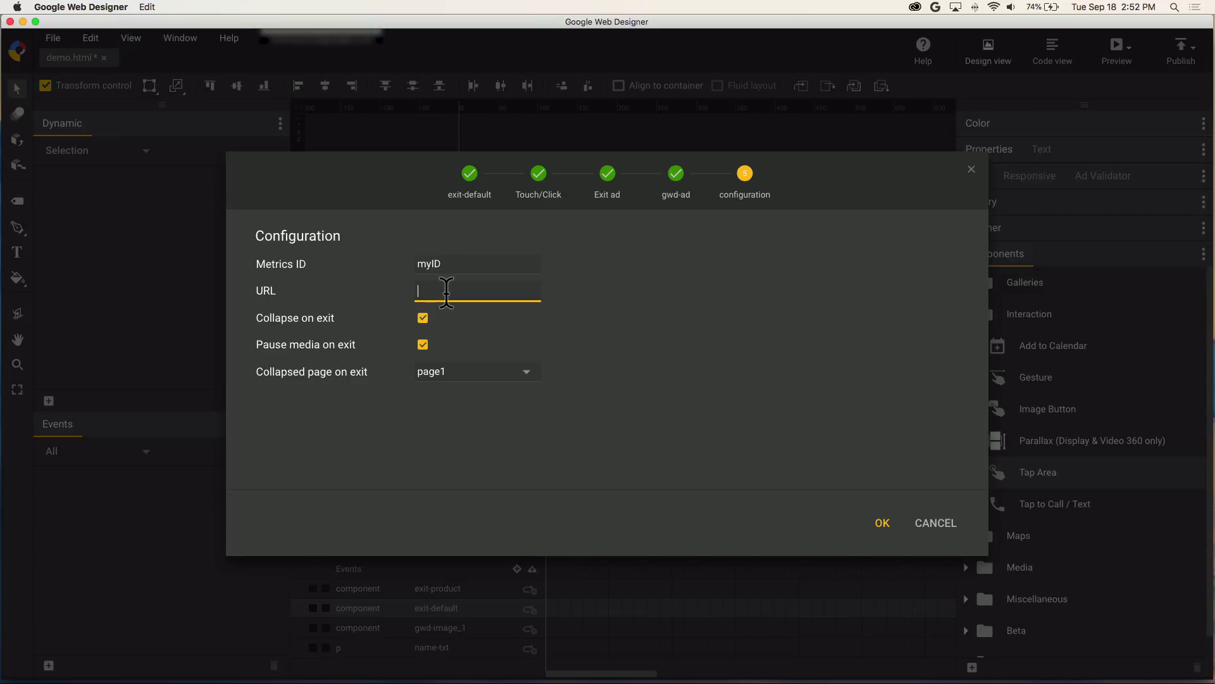
{"action": "type", "text": "http://g"}
{"action": "type", "text": "oogle.com"}
{"action": "left_click", "coordinate": [881, 524]}
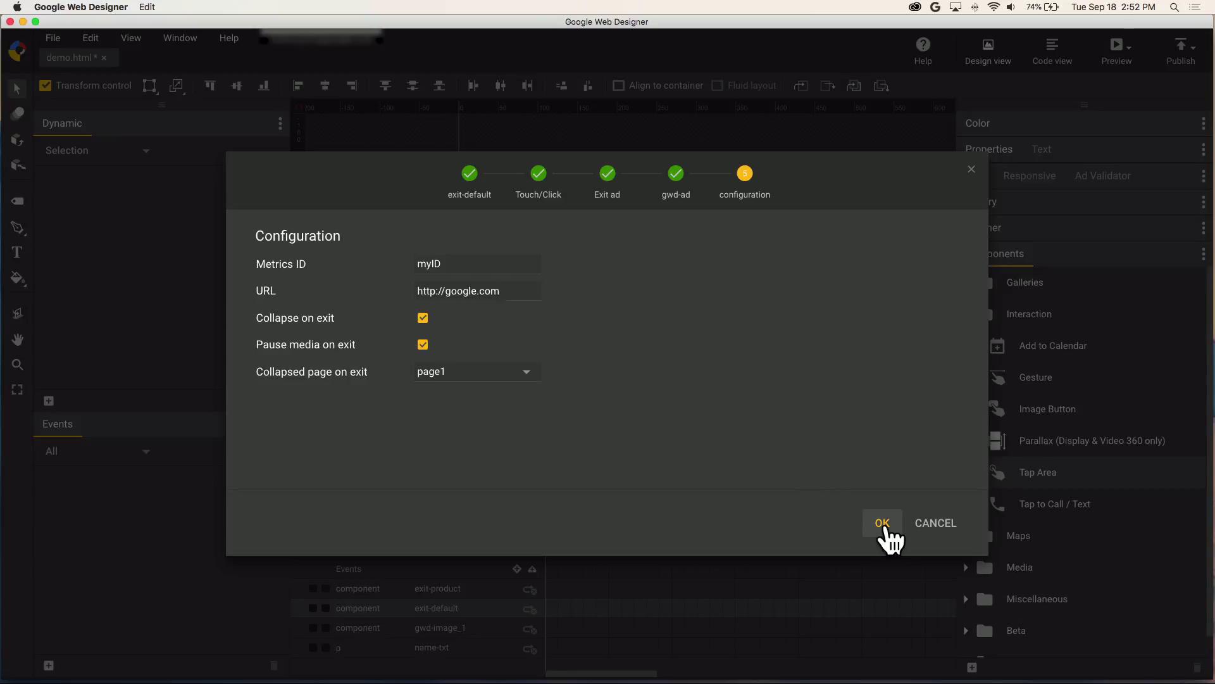
Step: Publish the ad to Studio, then reload its Studio preview in Chrome
{"action": "left_click", "coordinate": [1192, 57]}
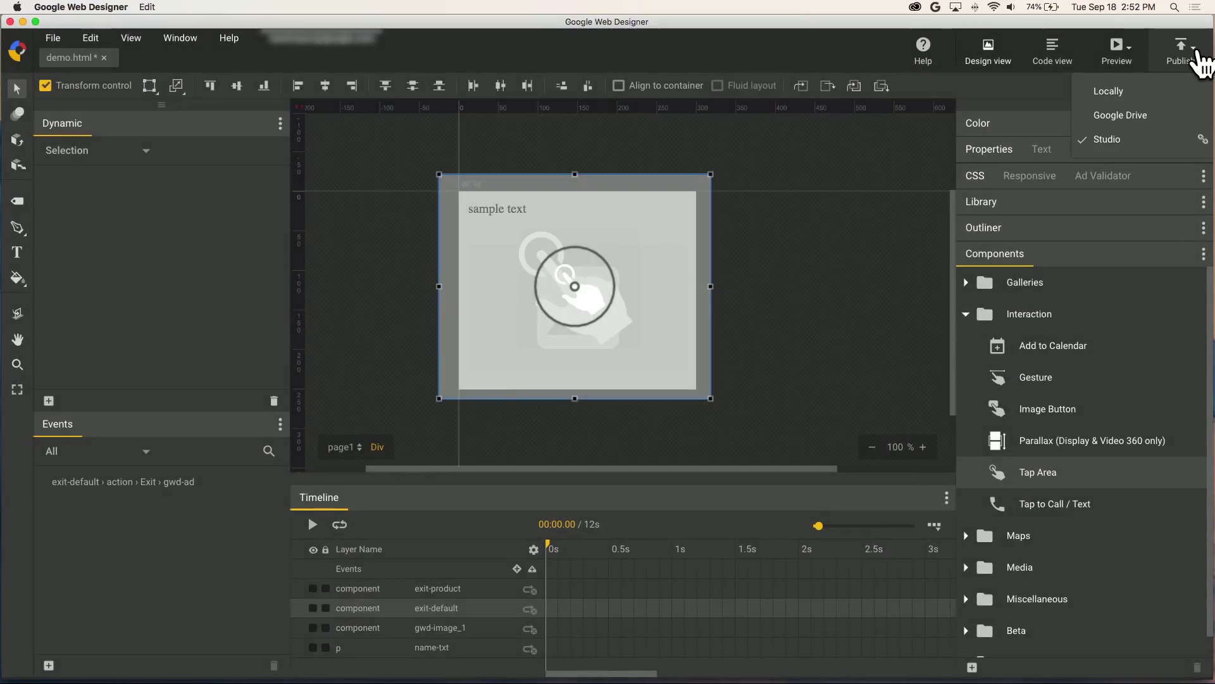
{"action": "left_click", "coordinate": [1115, 139]}
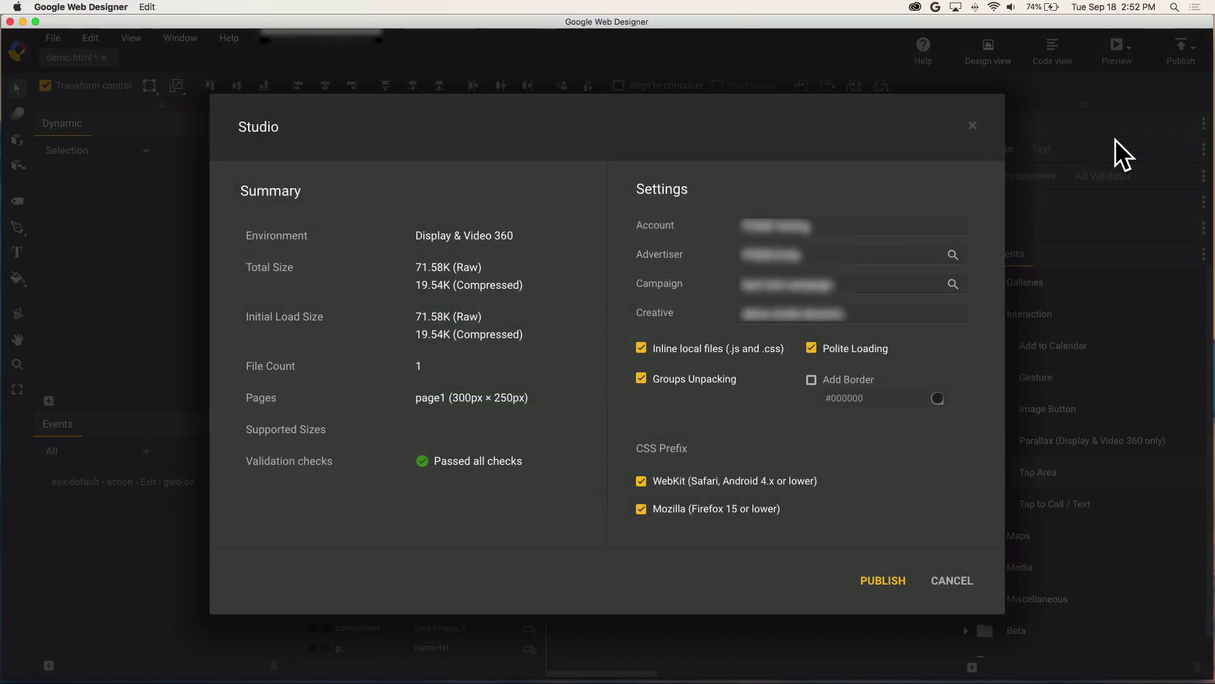
{"action": "left_click", "coordinate": [885, 581]}
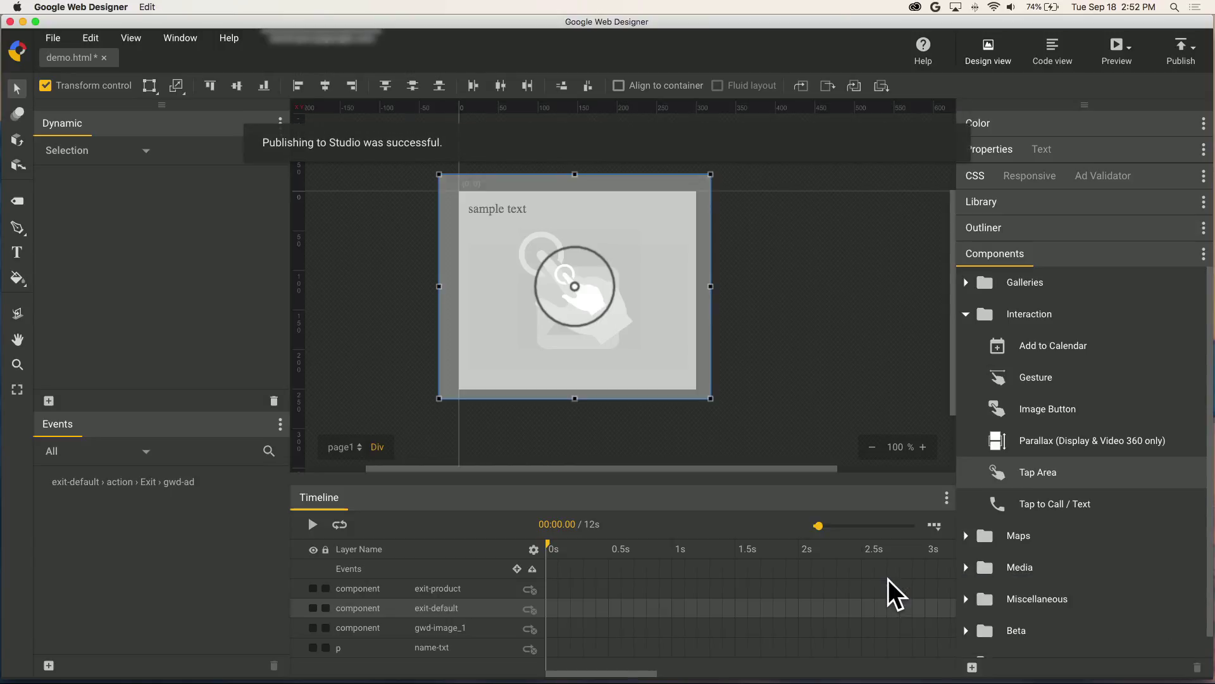
{"action": "key", "text": "super+Tab"}
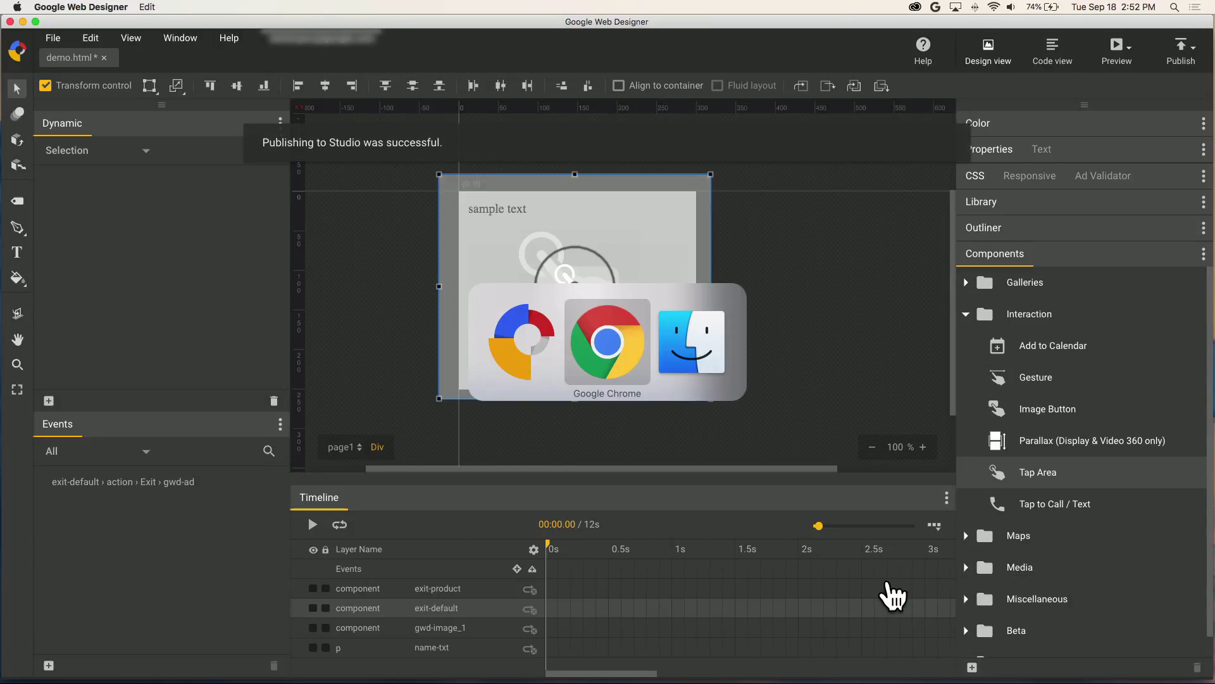
{"action": "key", "text": "super+r"}
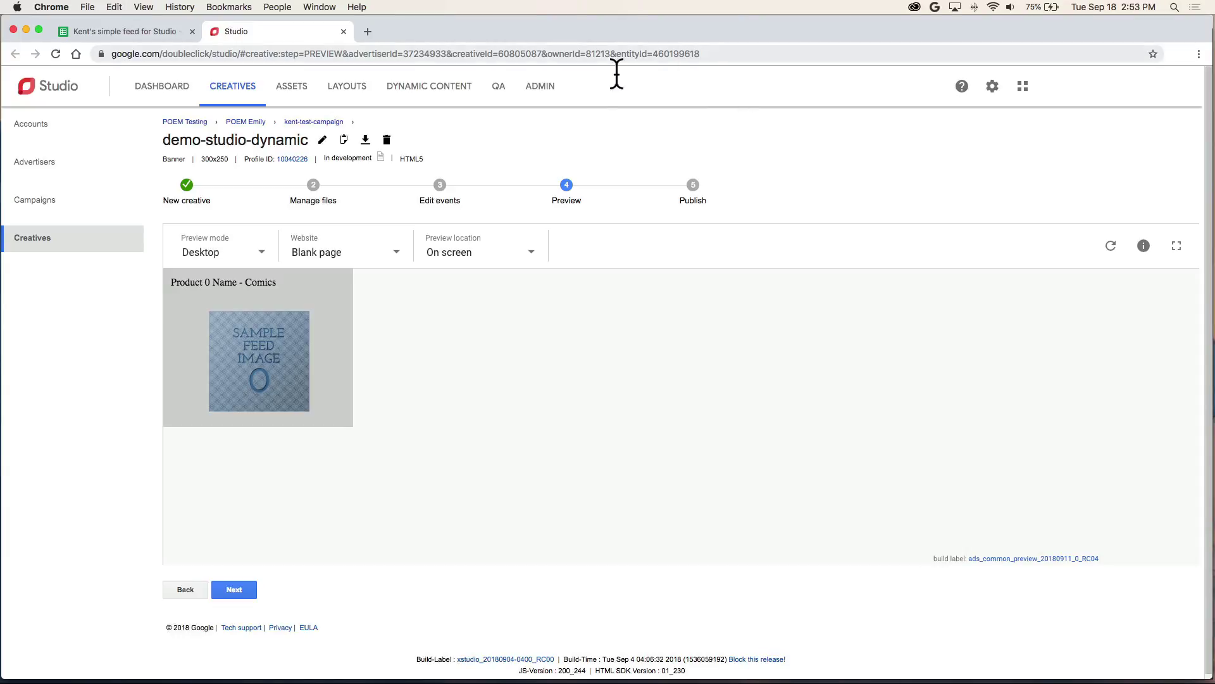
Step: Verify the banner opens google.com and the product image opens its product 0 search, closing each tab
{"action": "left_click", "coordinate": [324, 286]}
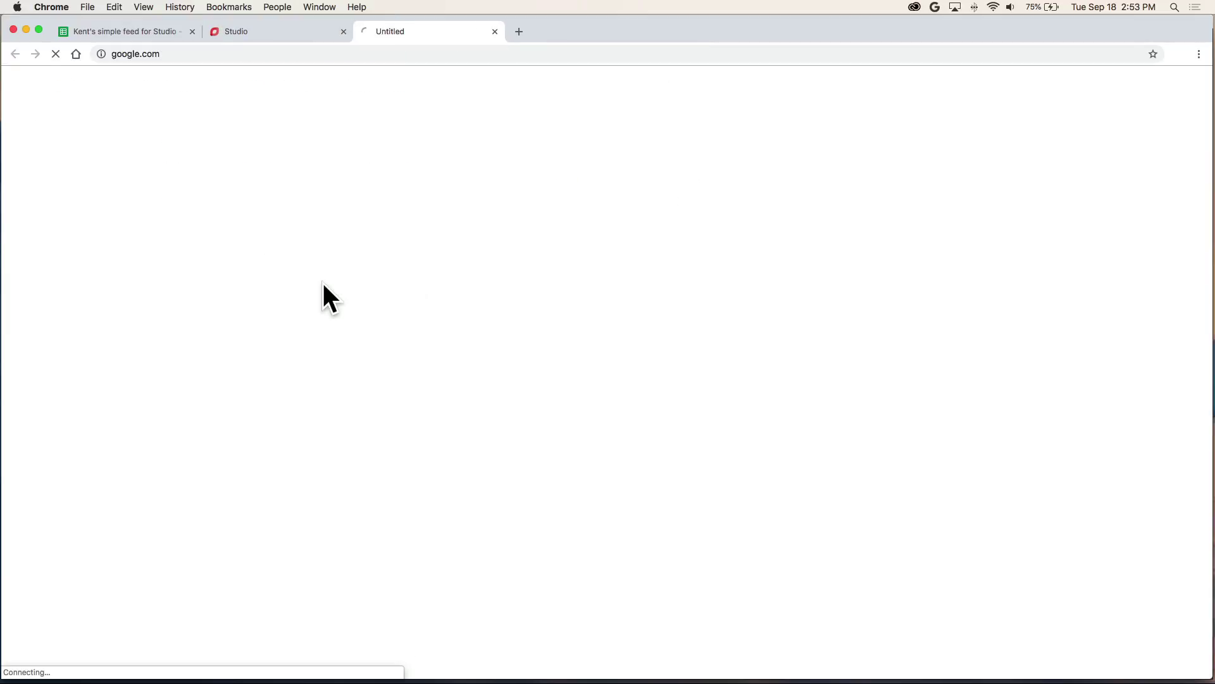
{"action": "left_click", "coordinate": [495, 31]}
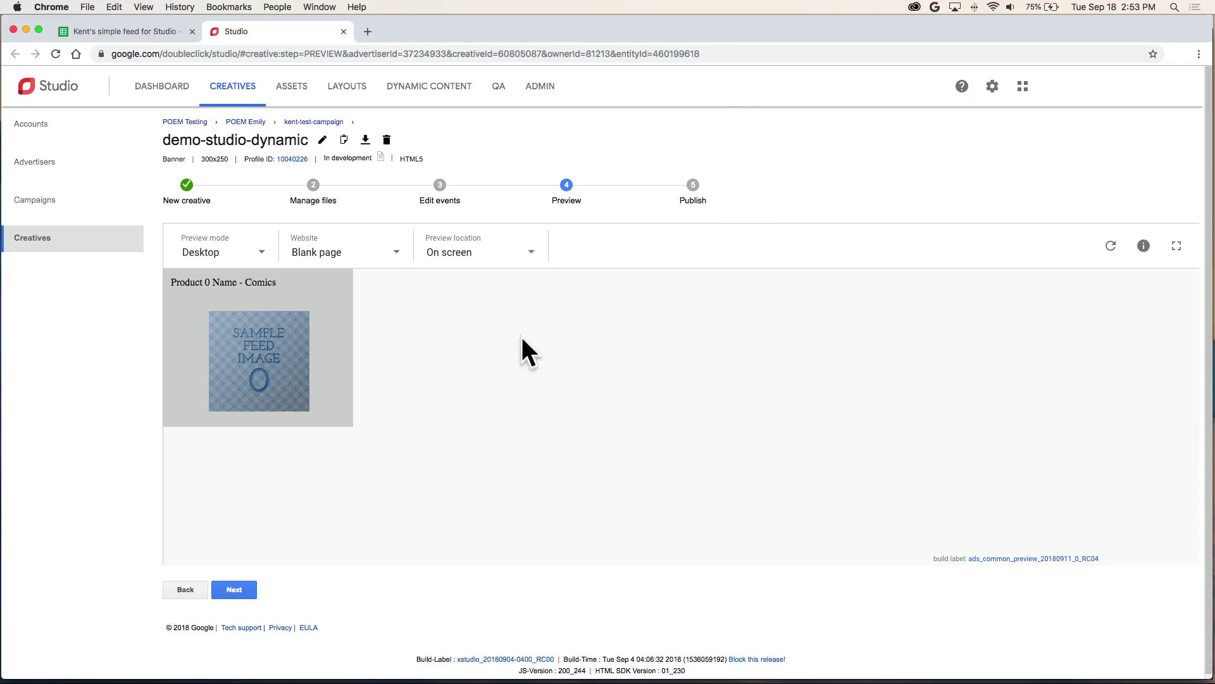
{"action": "left_click", "coordinate": [269, 369]}
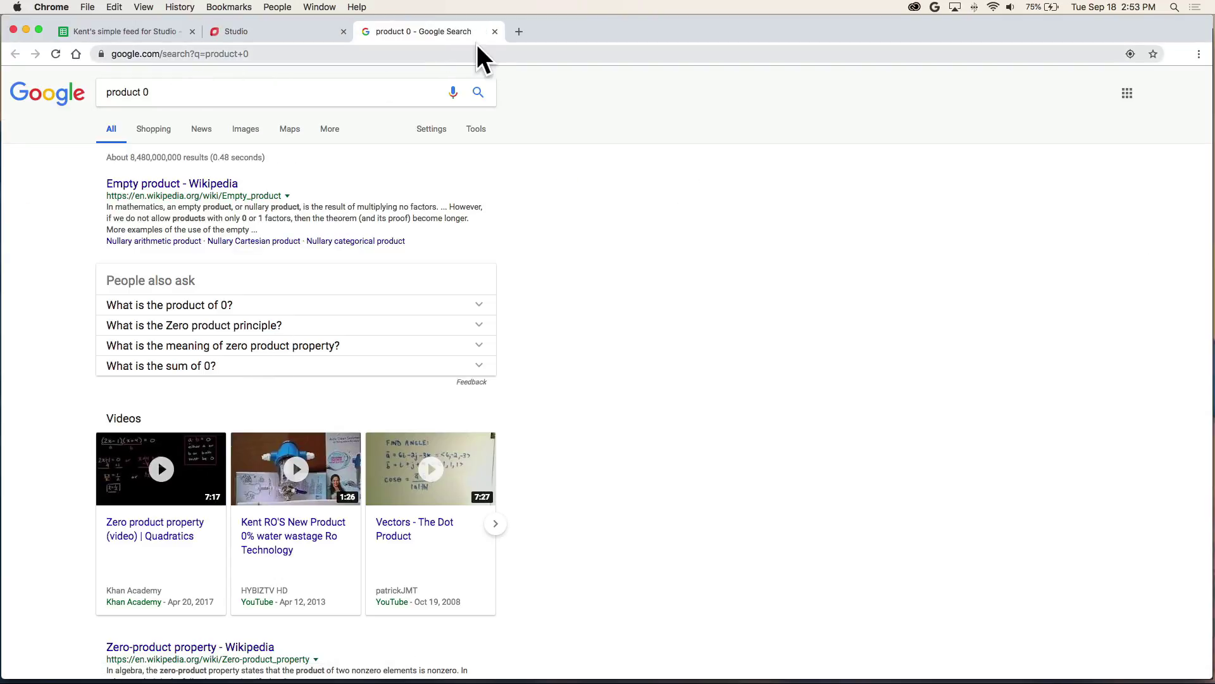
{"action": "left_click", "coordinate": [496, 31]}
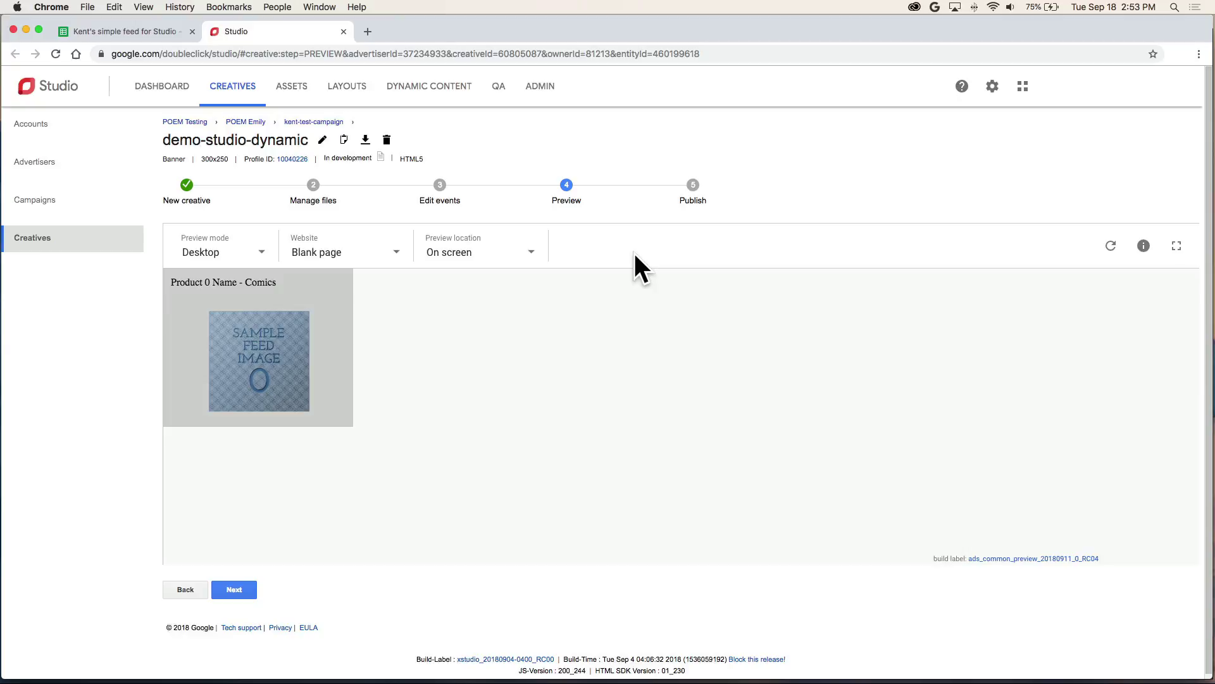